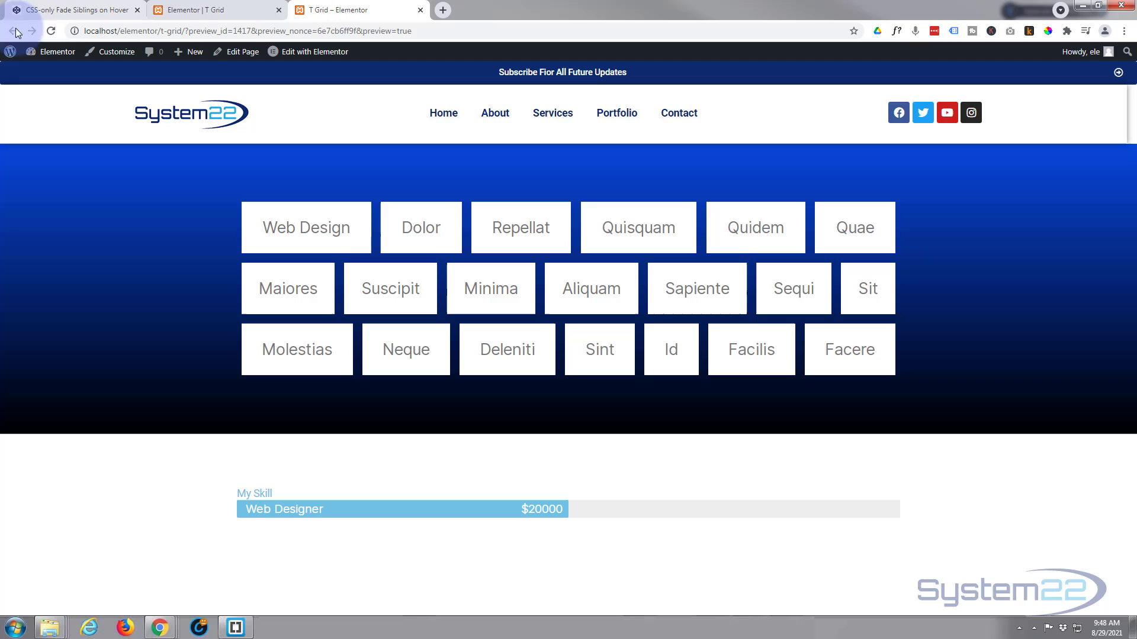
# Reload the page preview, then go back to the 'Elementor | T Grid' editor showing the Progress Bar settings.
pyautogui.click(51, 32)
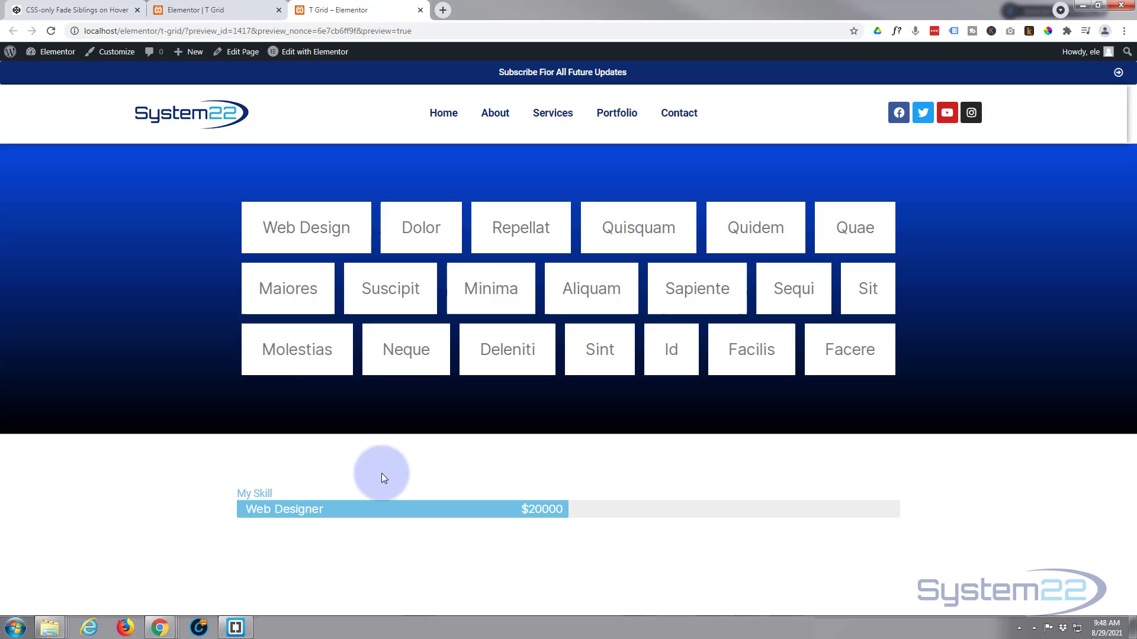
pyautogui.click(232, 9)
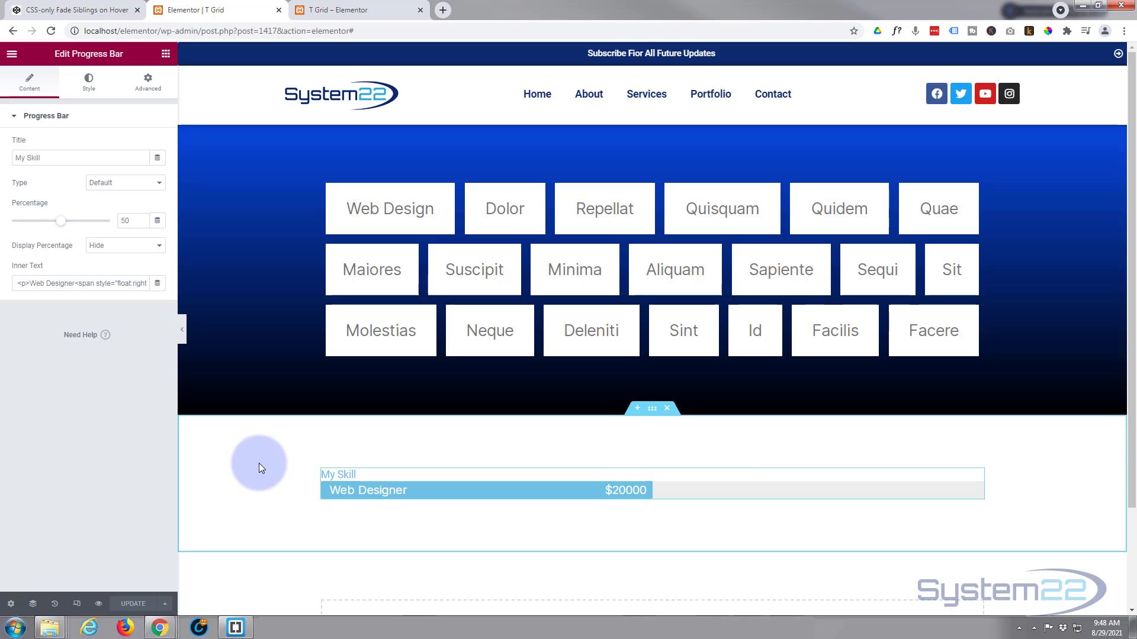
# Drag a Progress Bar widget from the General widgets to just below the Web Designer $20000 bar.
pyautogui.click(167, 55)
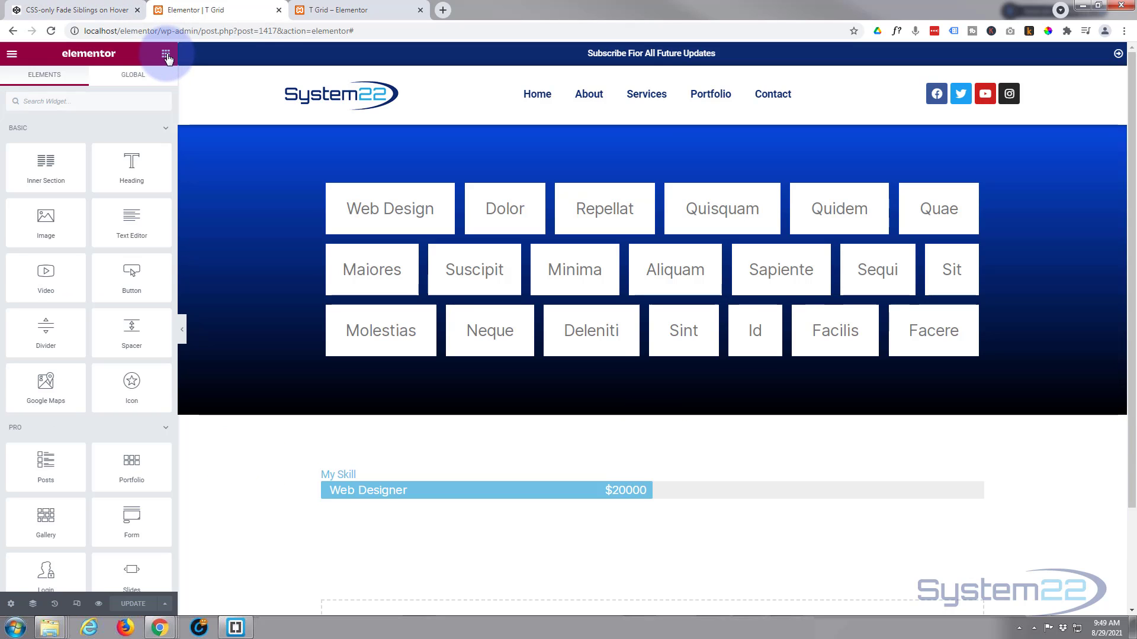
pyautogui.scroll(-4, 126, 206)
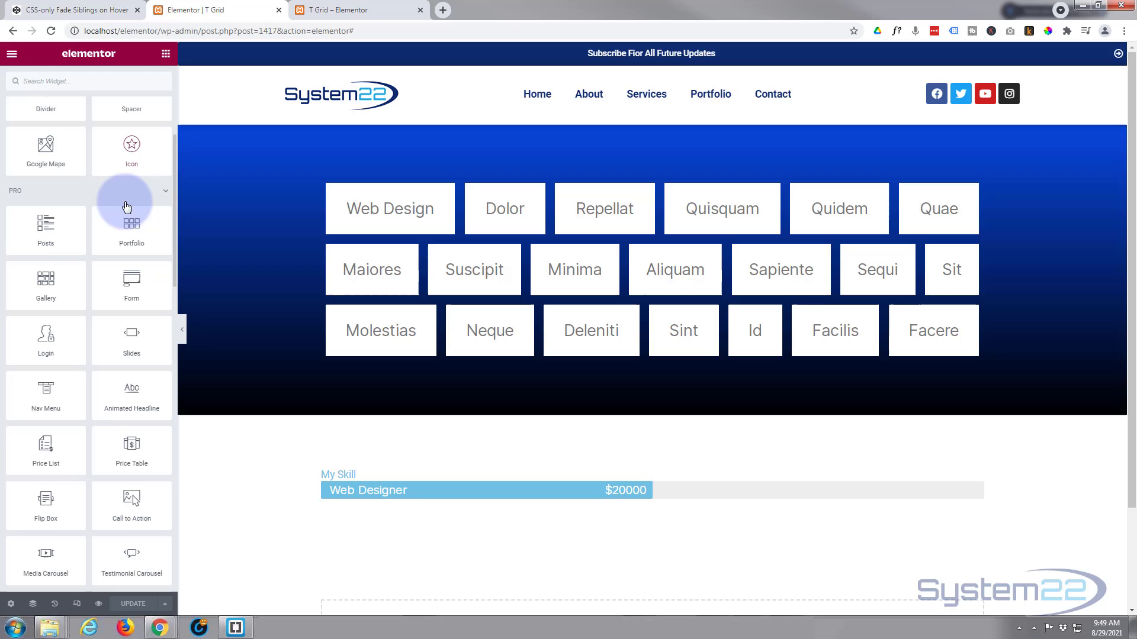
pyautogui.scroll(-1, 126, 206)
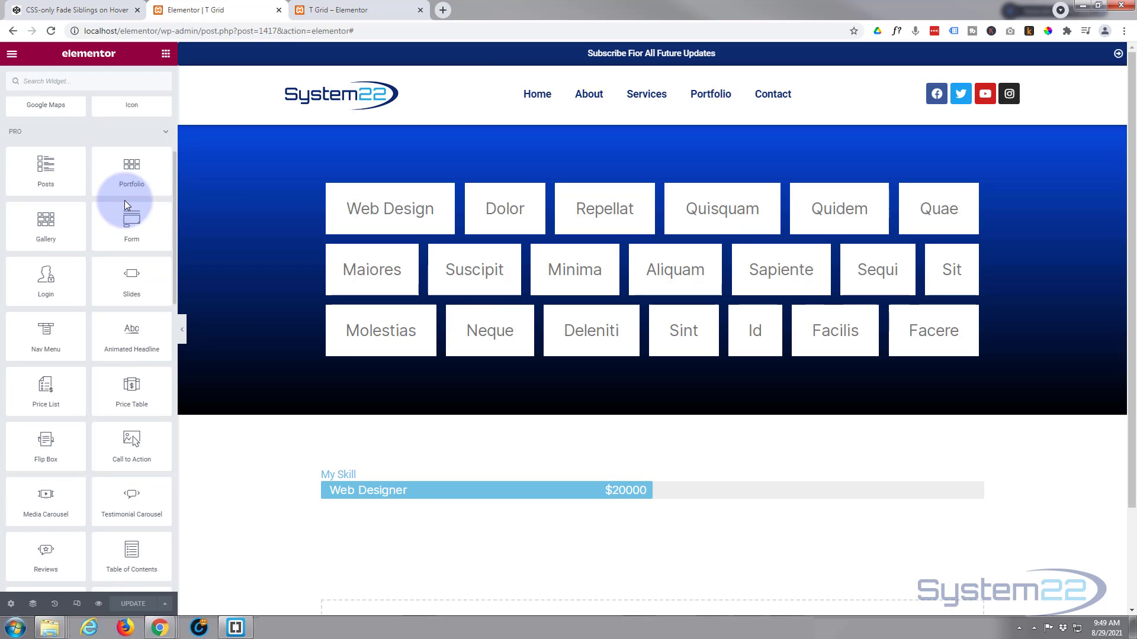
pyautogui.scroll(-5, 126, 202)
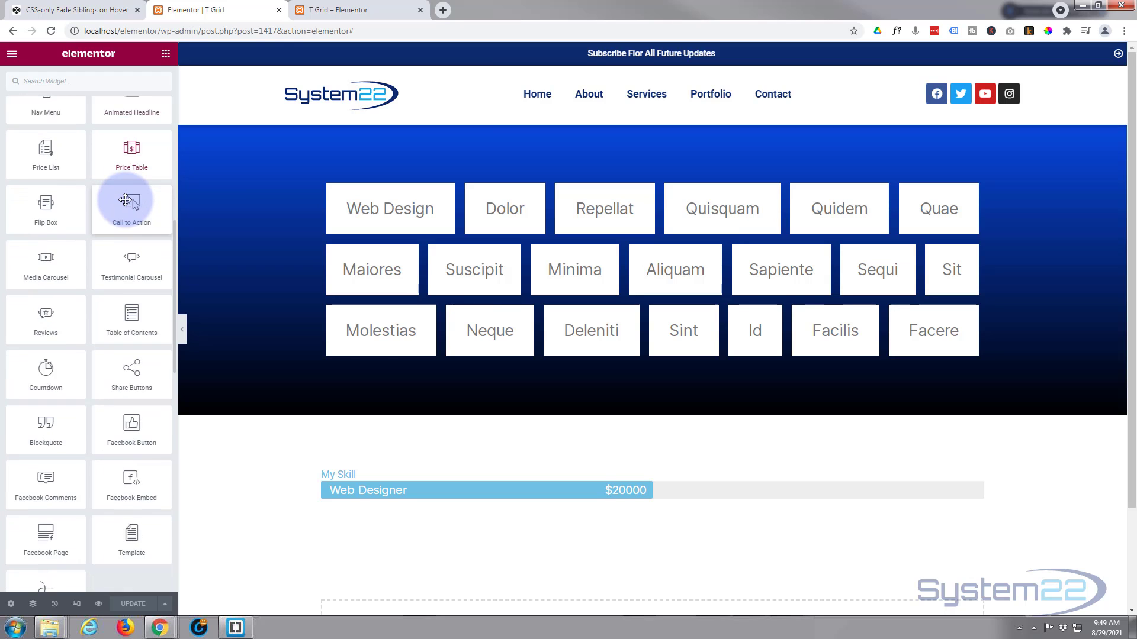
pyautogui.scroll(-7, 126, 200)
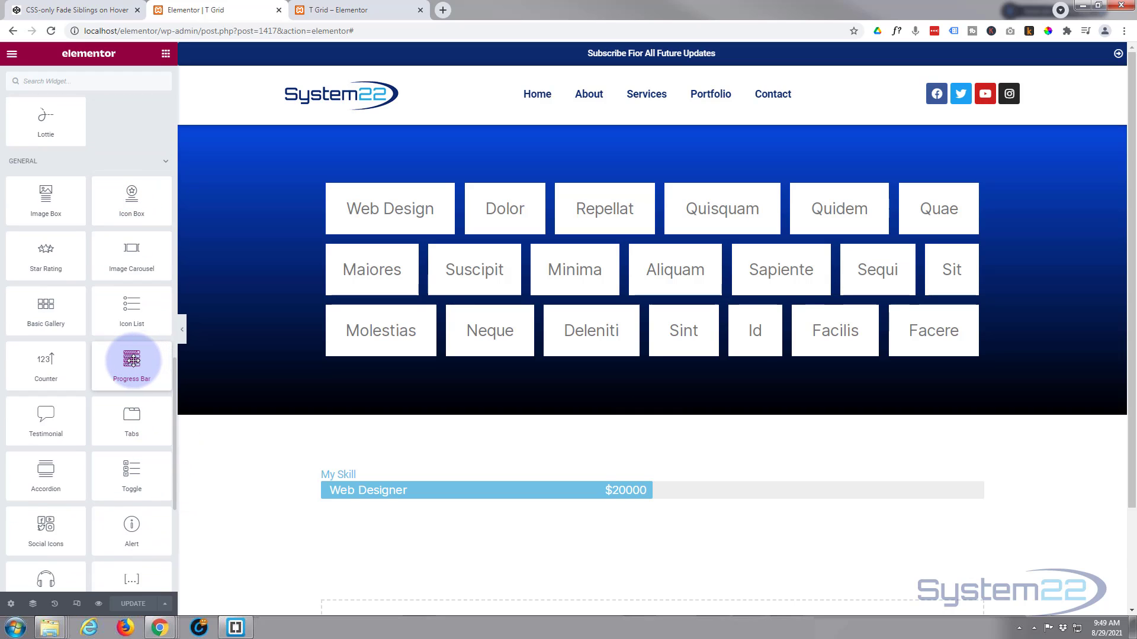
pyautogui.moveTo(131, 358); pyautogui.dragTo(616, 493)
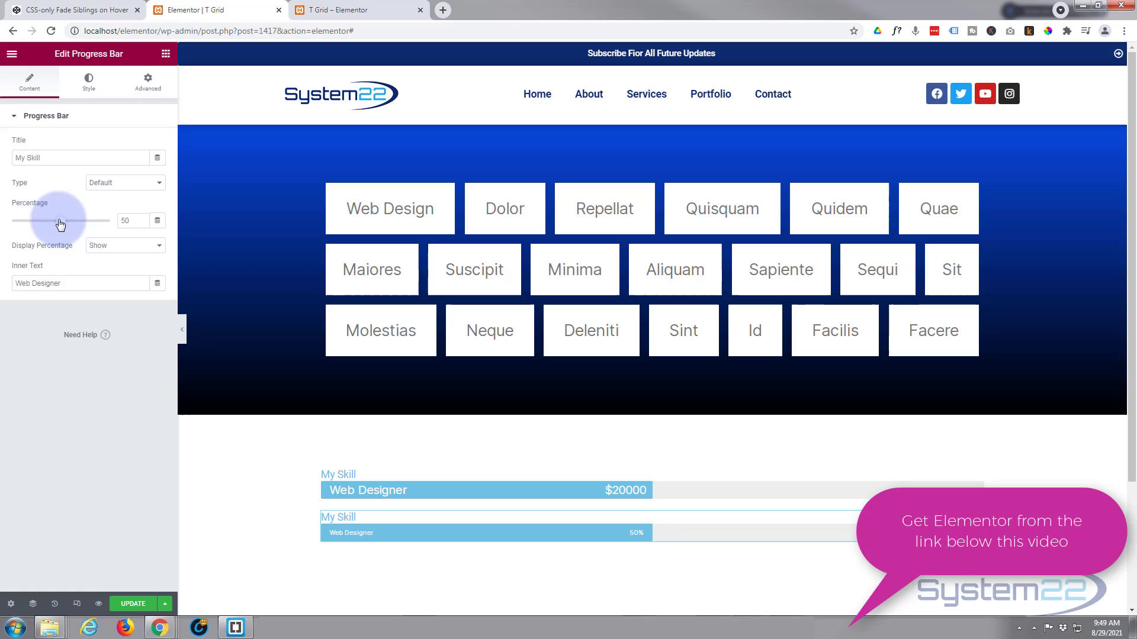
# Set the new bar's Percentage to 83 and Display Percentage to Hide.
pyautogui.moveTo(60, 221); pyautogui.dragTo(94, 219)
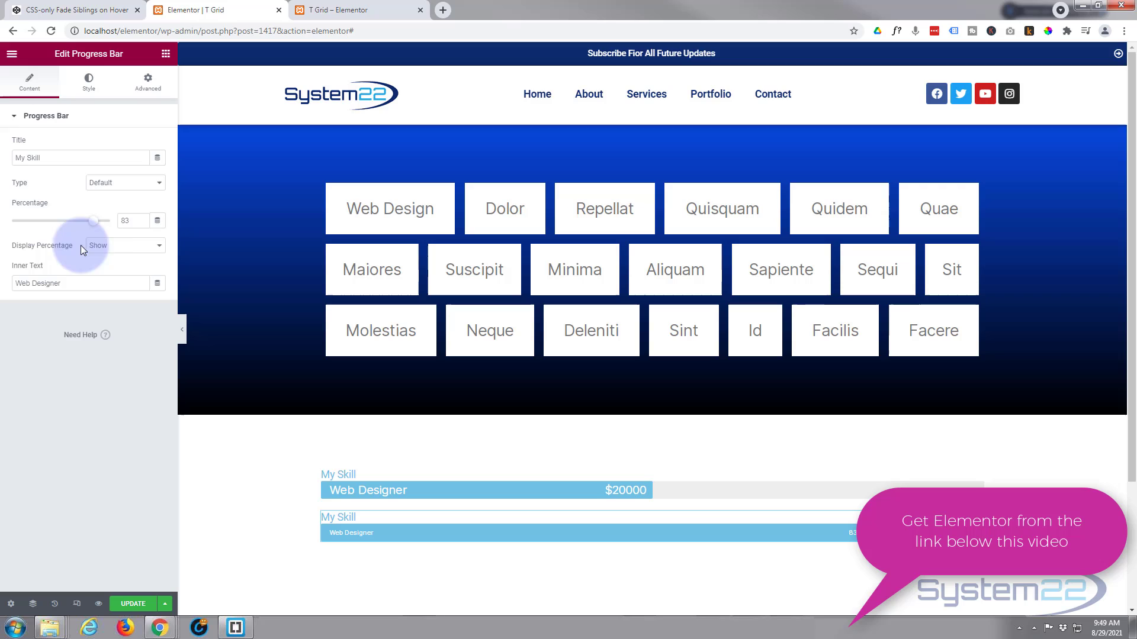
pyautogui.click(159, 249)
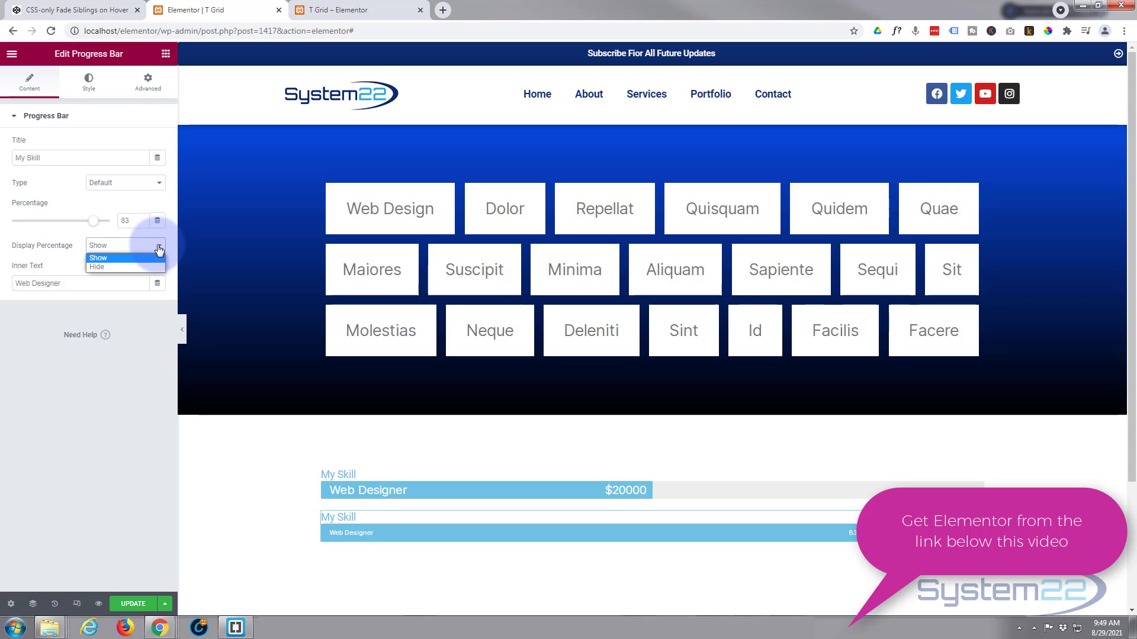
pyautogui.click(124, 264)
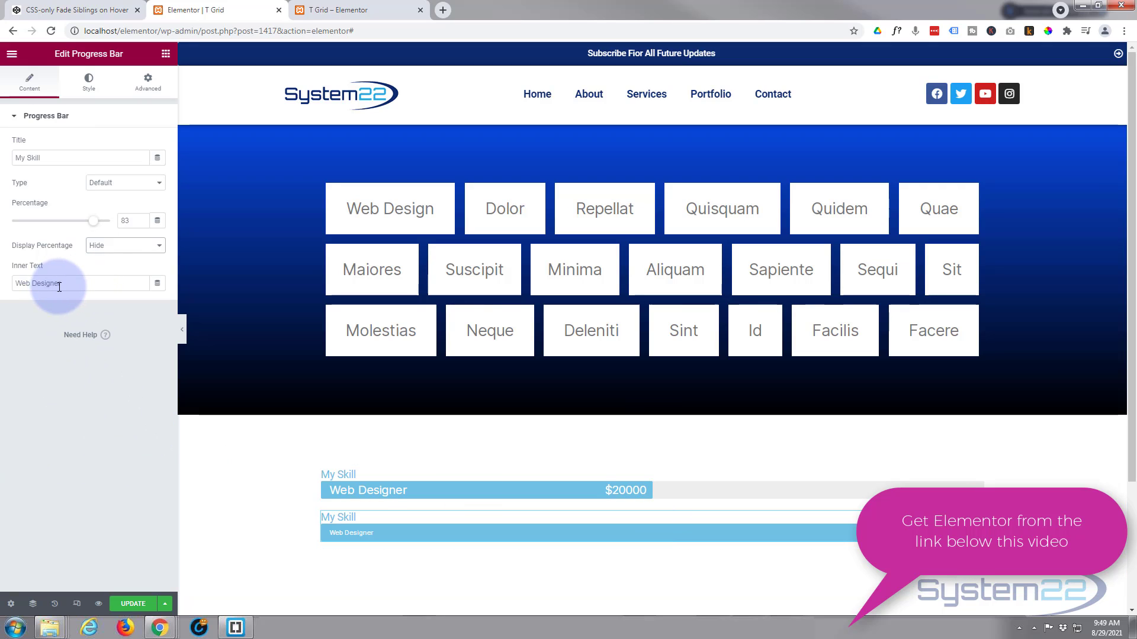
# Replace the Web Designer inner text with <p>SEO</p>.
pyautogui.moveTo(63, 284); pyautogui.dragTo(3, 285)
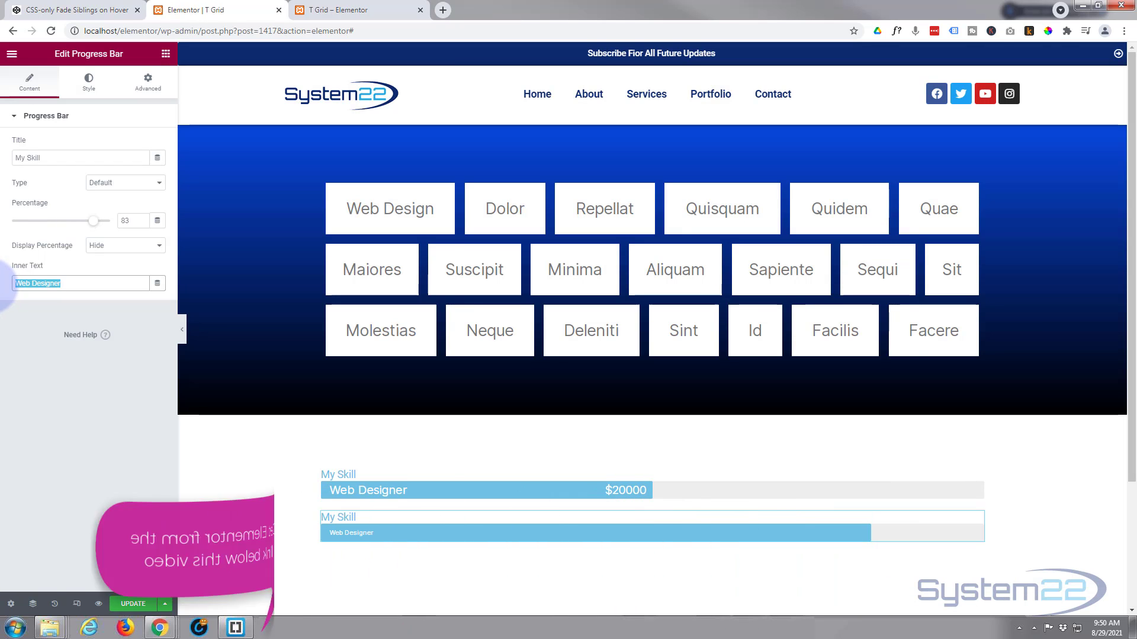
pyautogui.write('SEO')
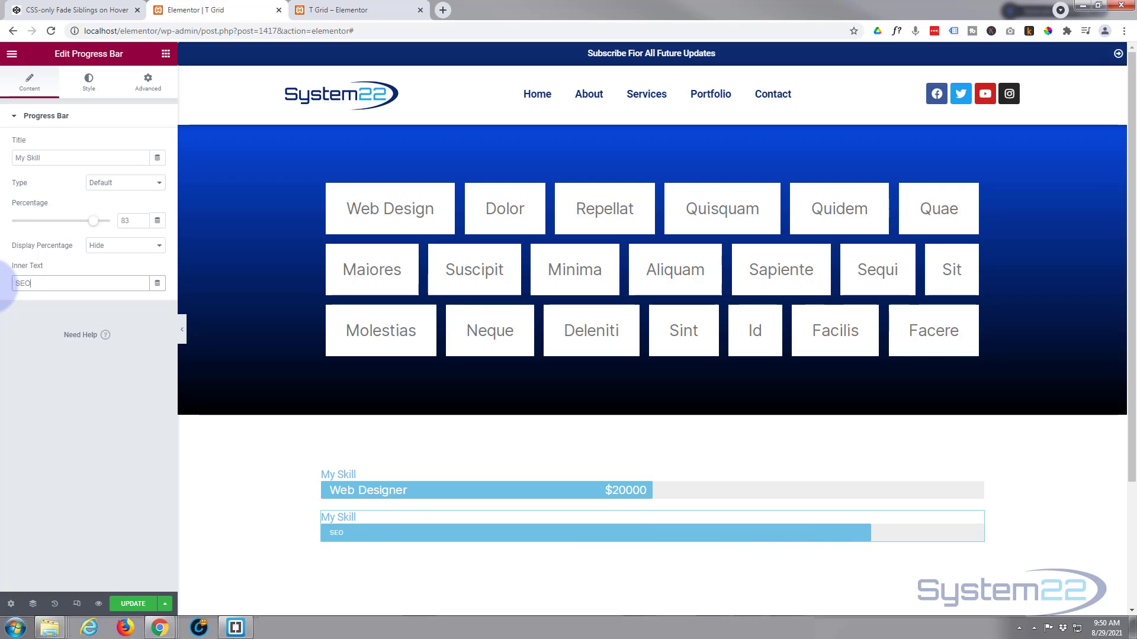
pyautogui.click(3, 288)
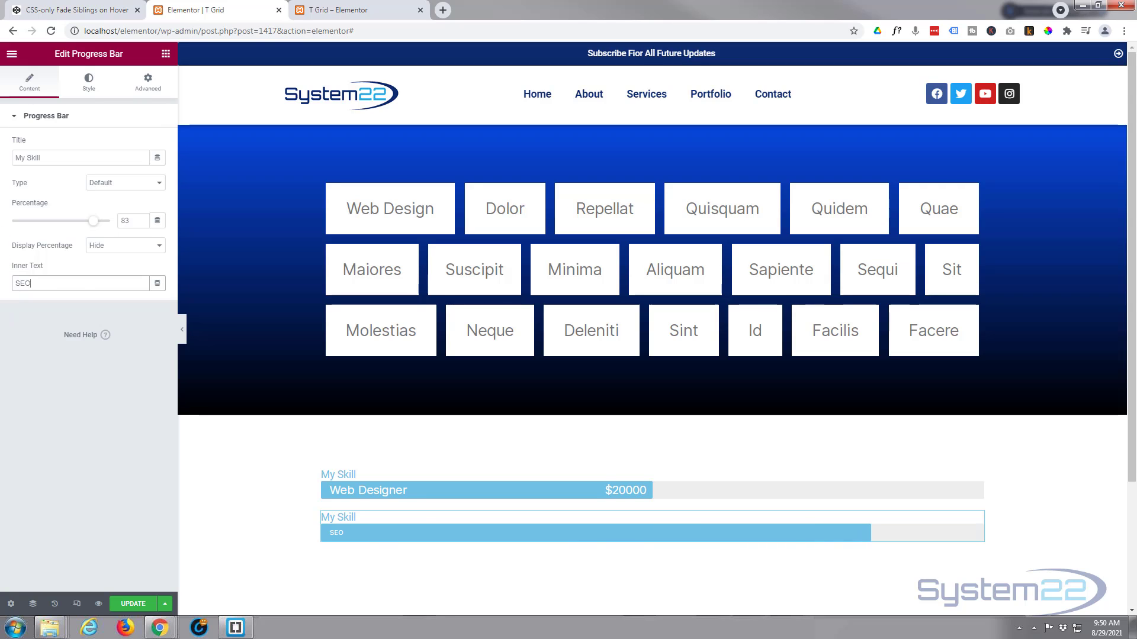
pyautogui.click(16, 283)
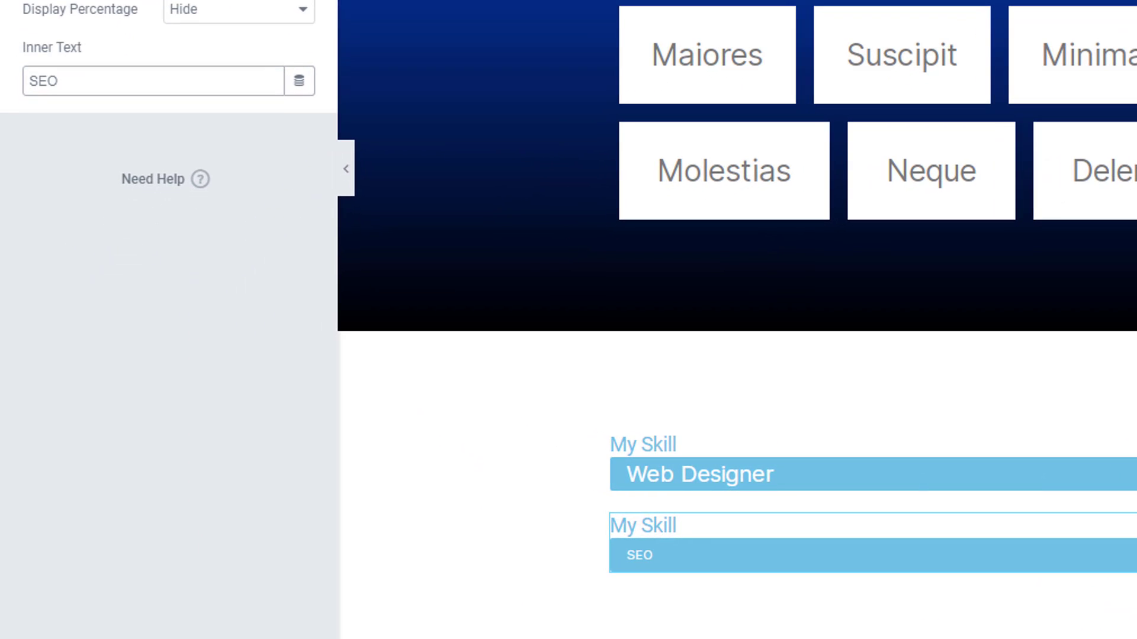
pyautogui.write('<')
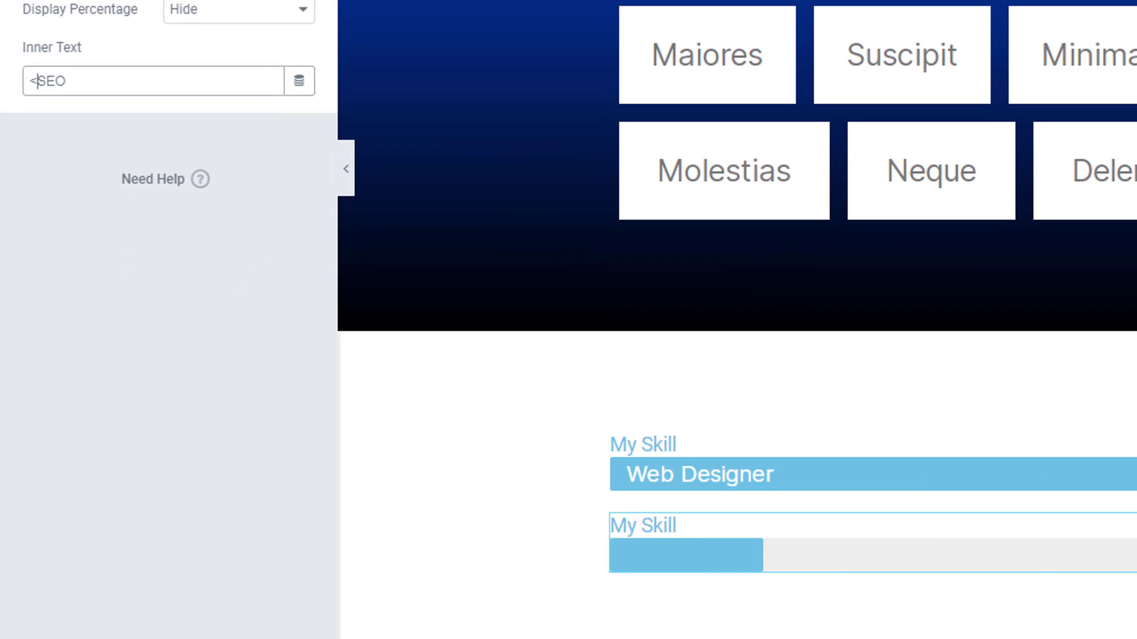
pyautogui.write('p>')
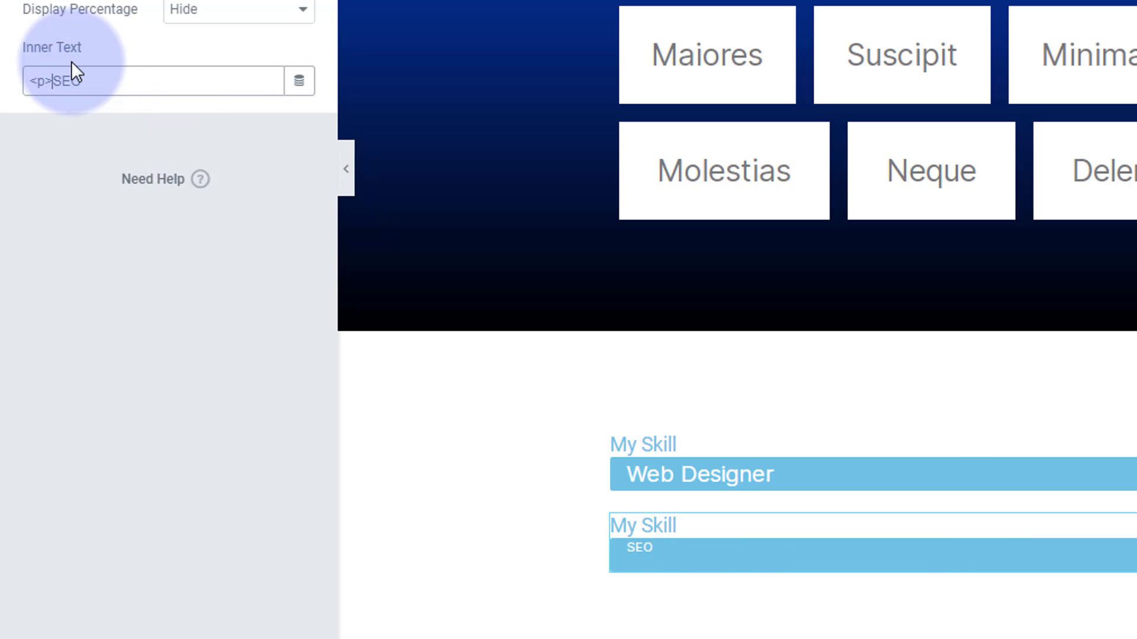
pyautogui.click(90, 79)
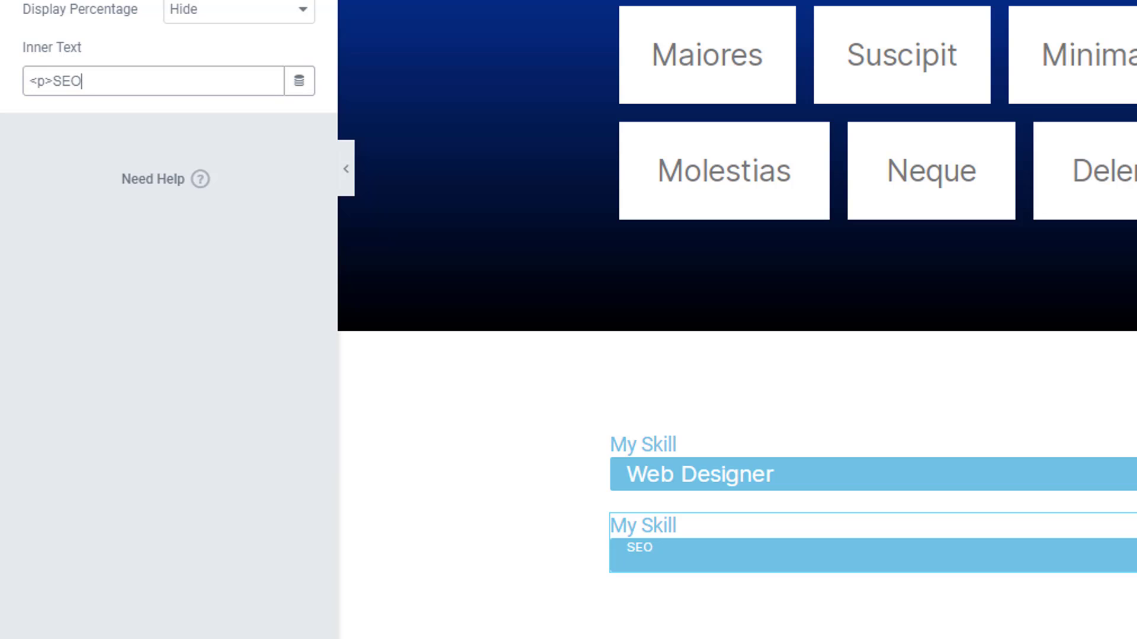
pyautogui.write('<')
pyautogui.write('/')
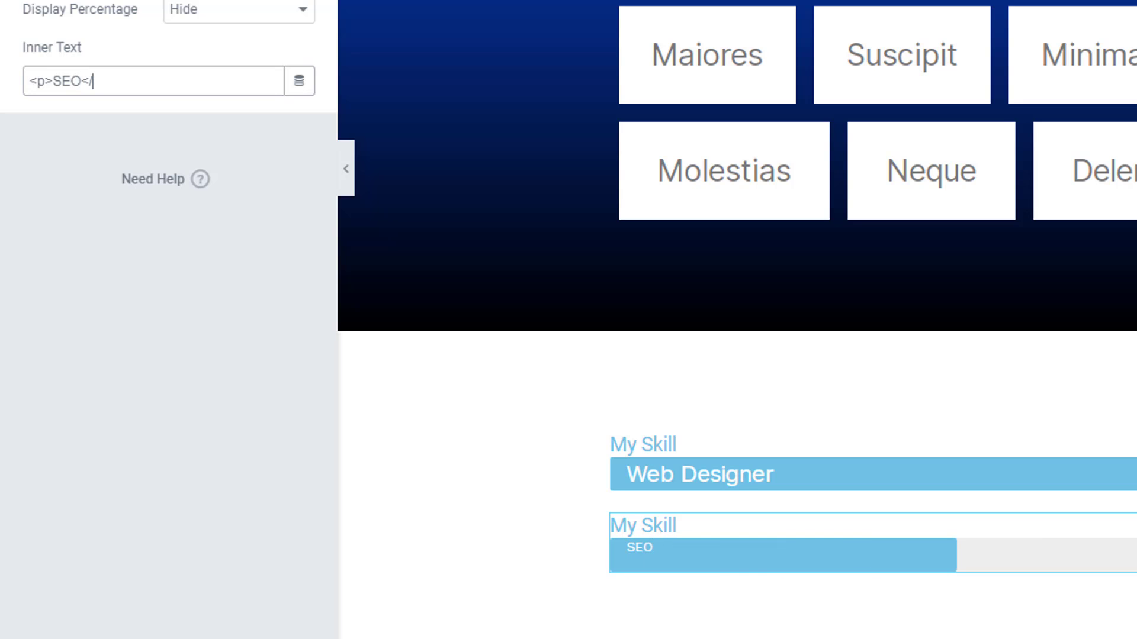
pyautogui.write('p>')
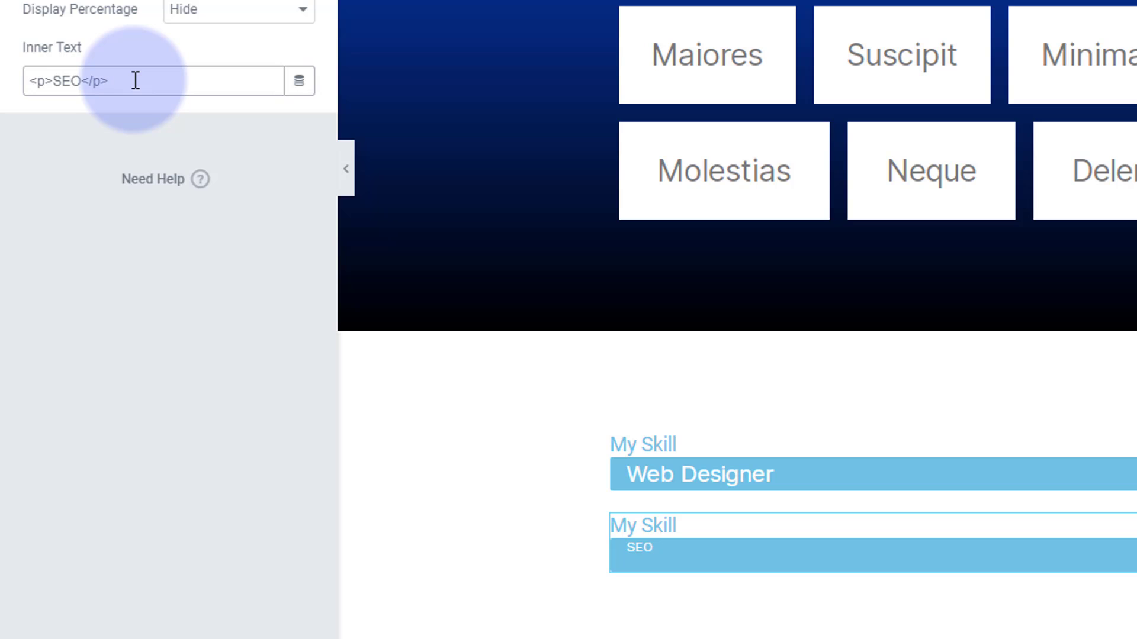
# Insert <span>$35000</span> right after SEO inside the paragraph tags.
pyautogui.click(79, 81)
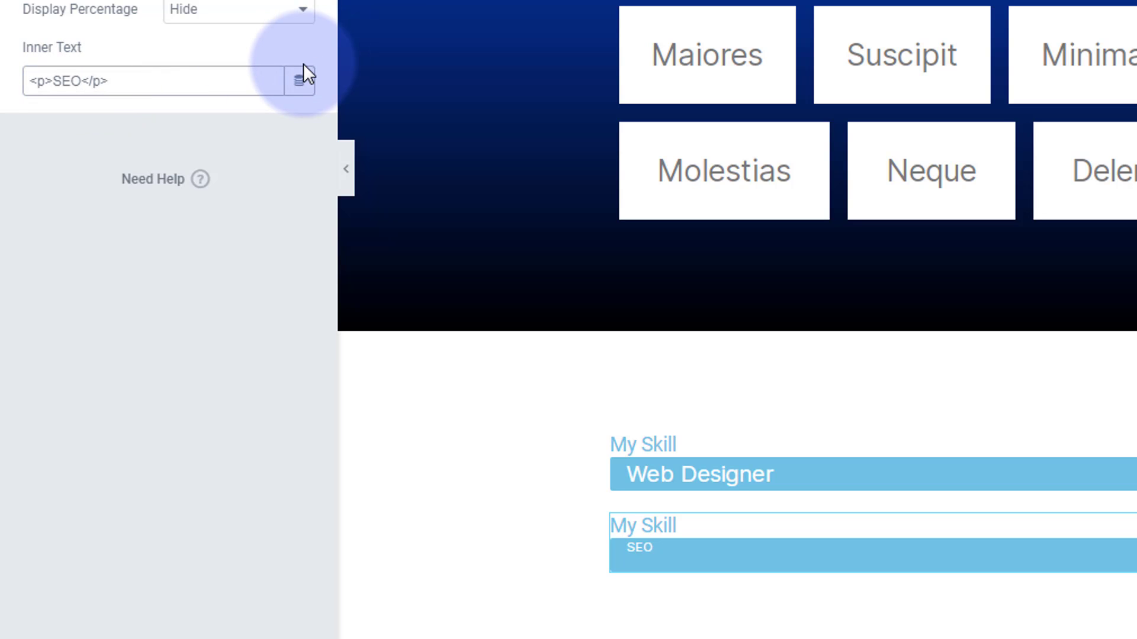
pyautogui.write('<span>')
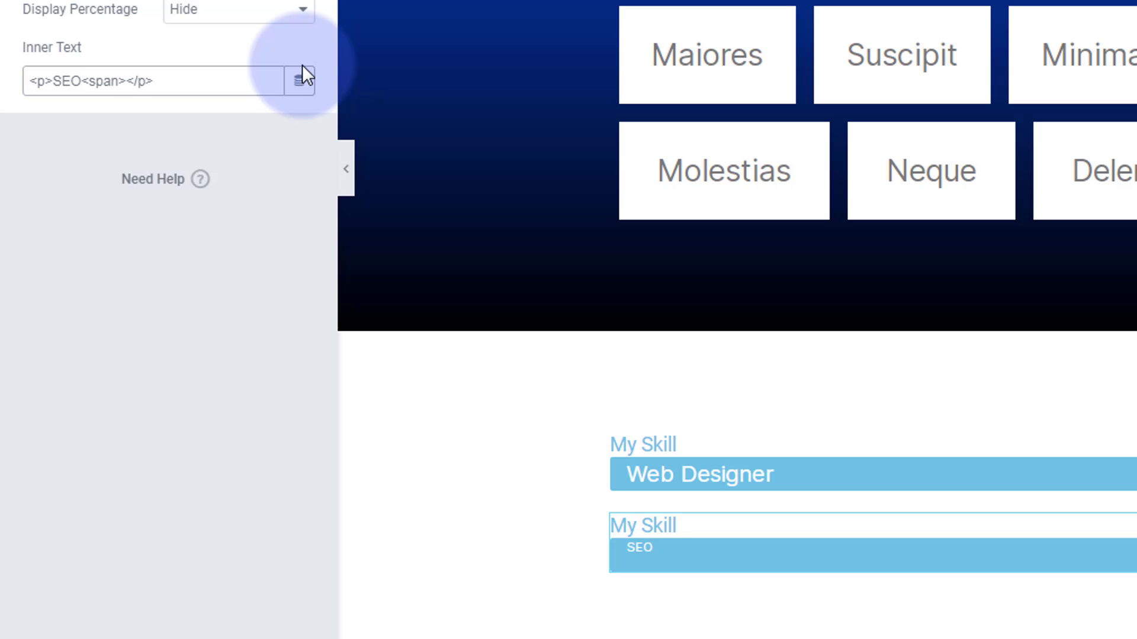
pyautogui.write('<')
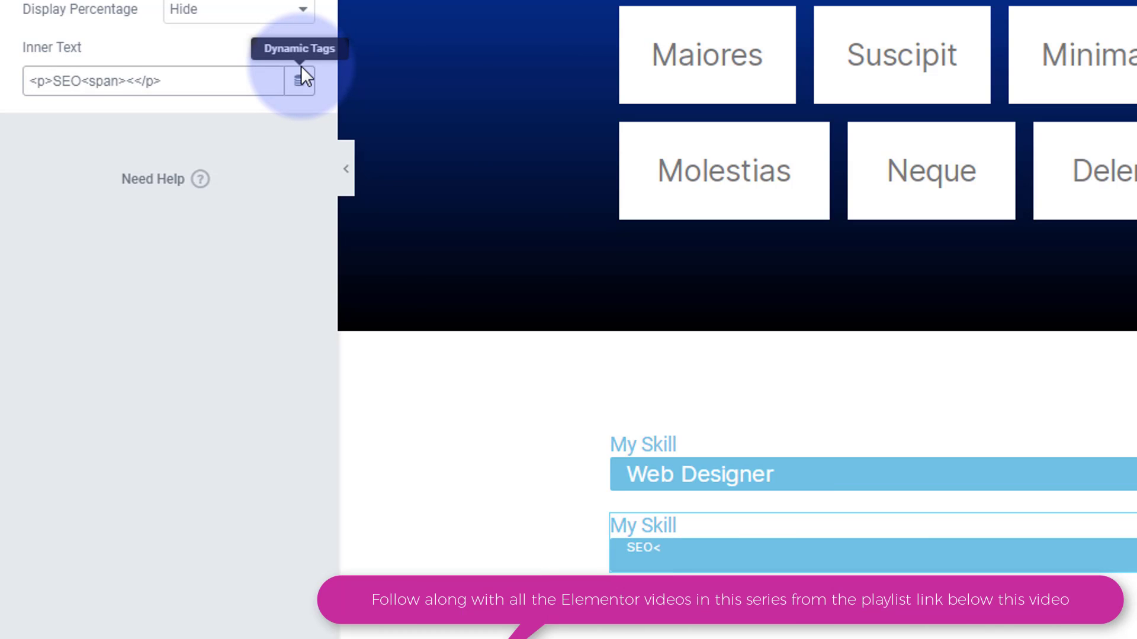
pyautogui.write('/span')
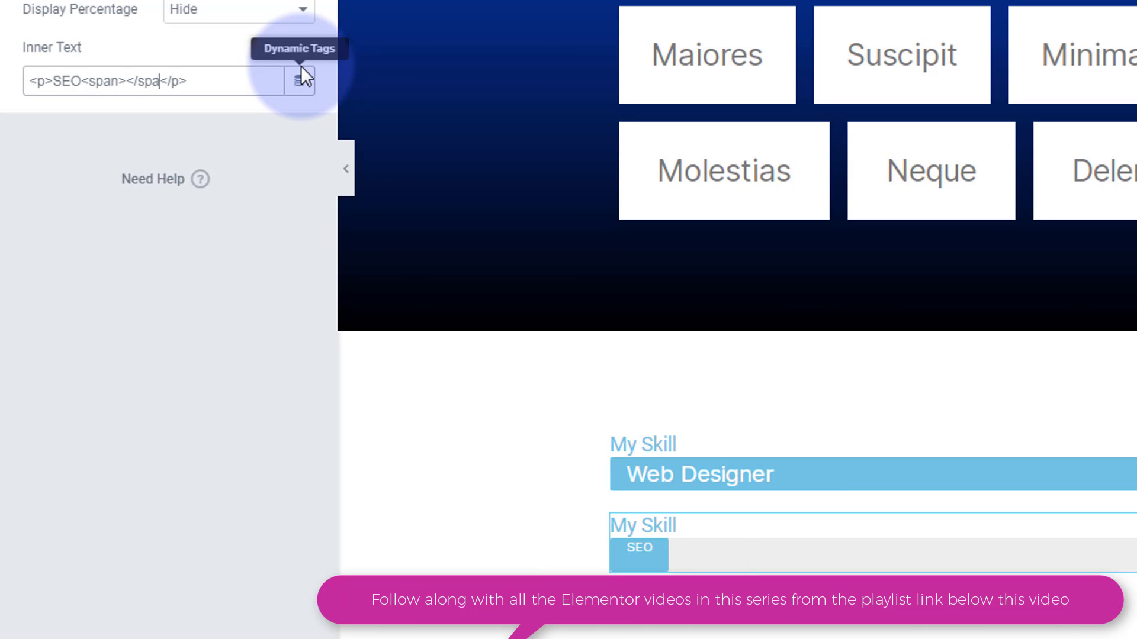
pyautogui.write('>')
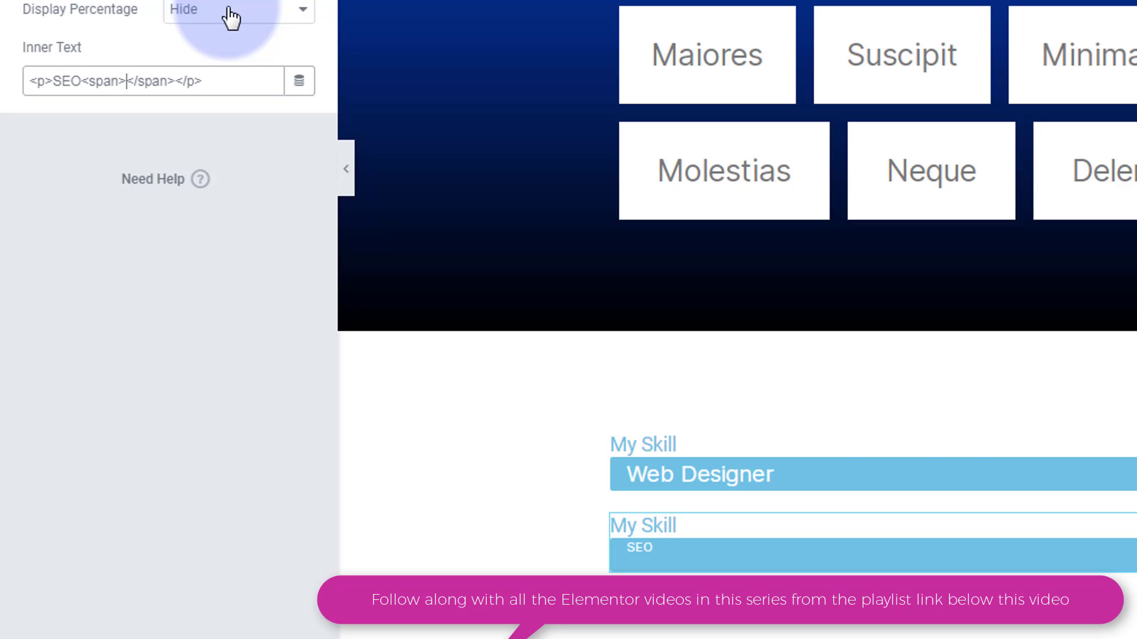
pyautogui.write('$')
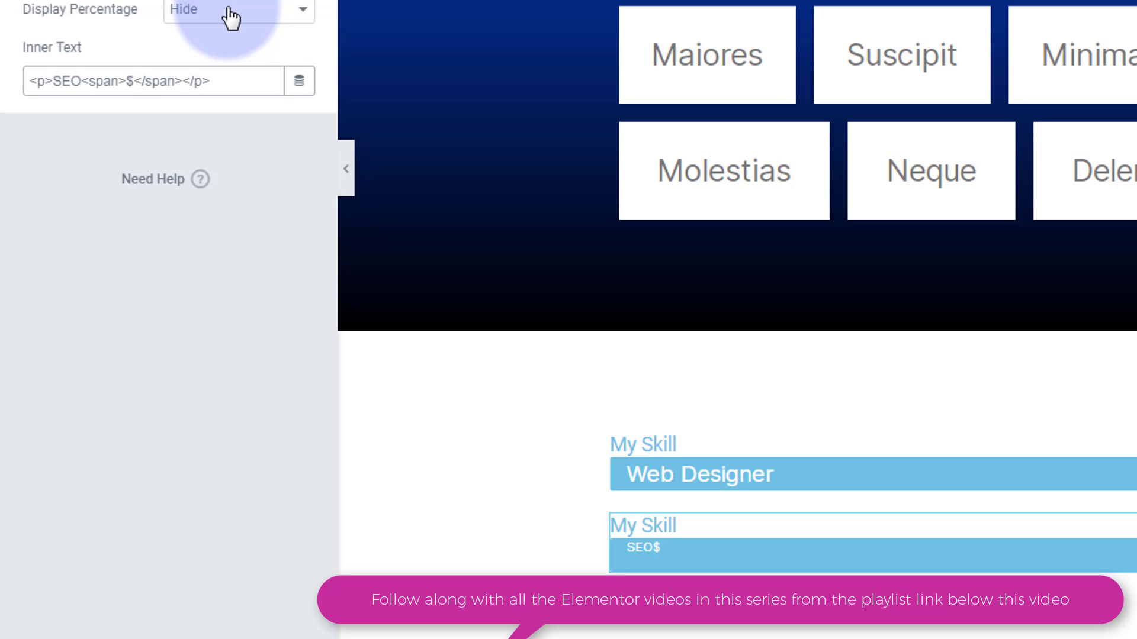
pyautogui.write('35000')
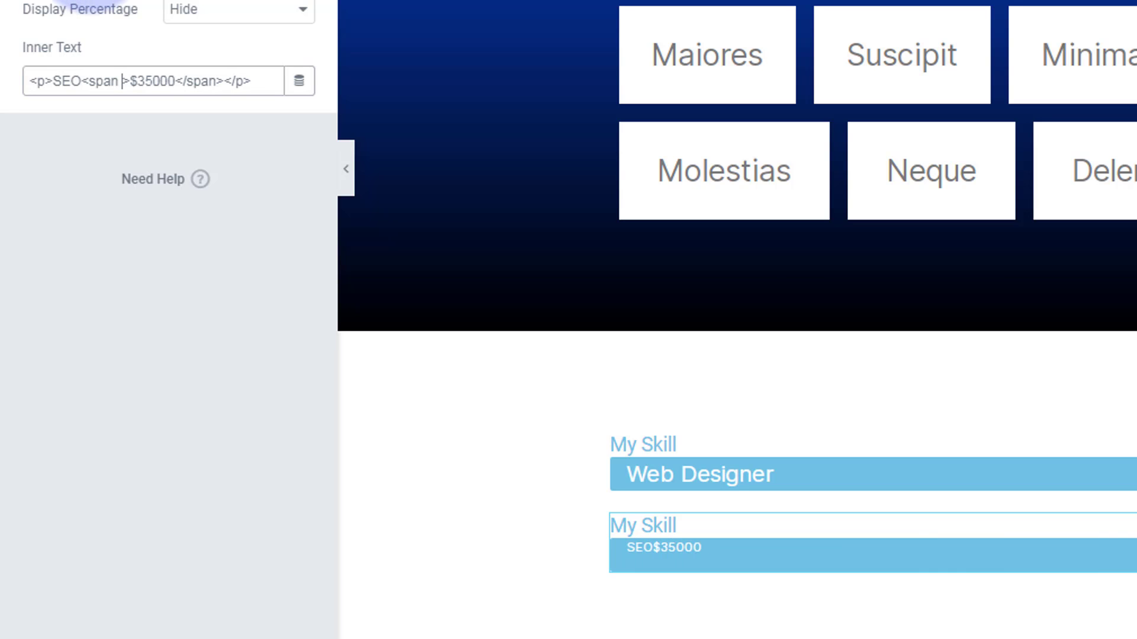
# Give the $35000 span the style attribute float:right to push the amount right.
pyautogui.write('style')
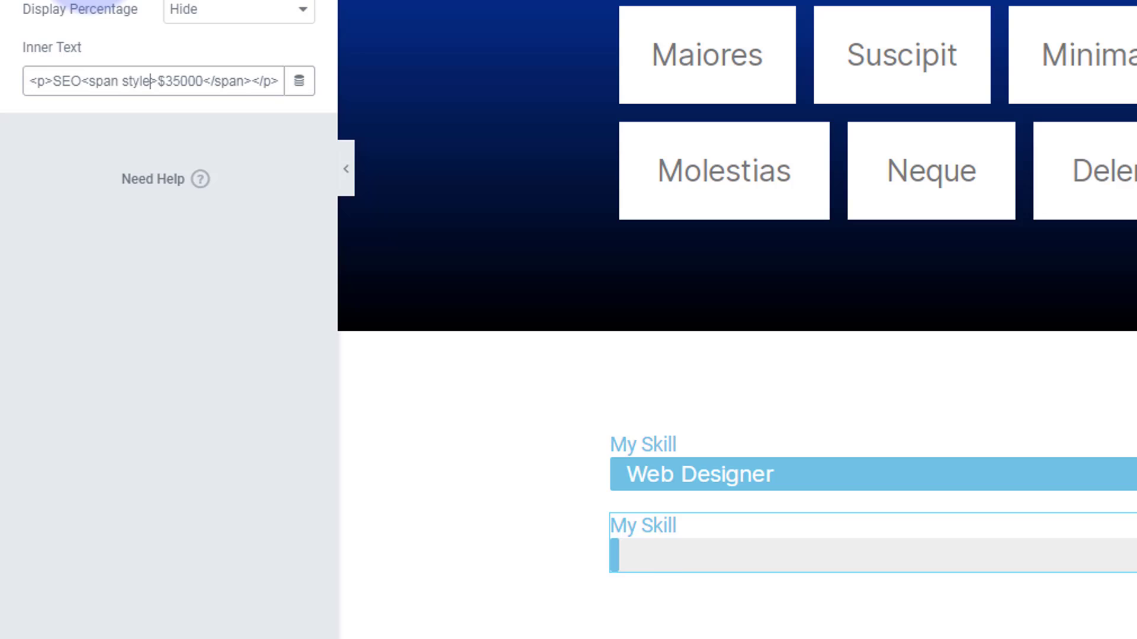
pyautogui.write('=')
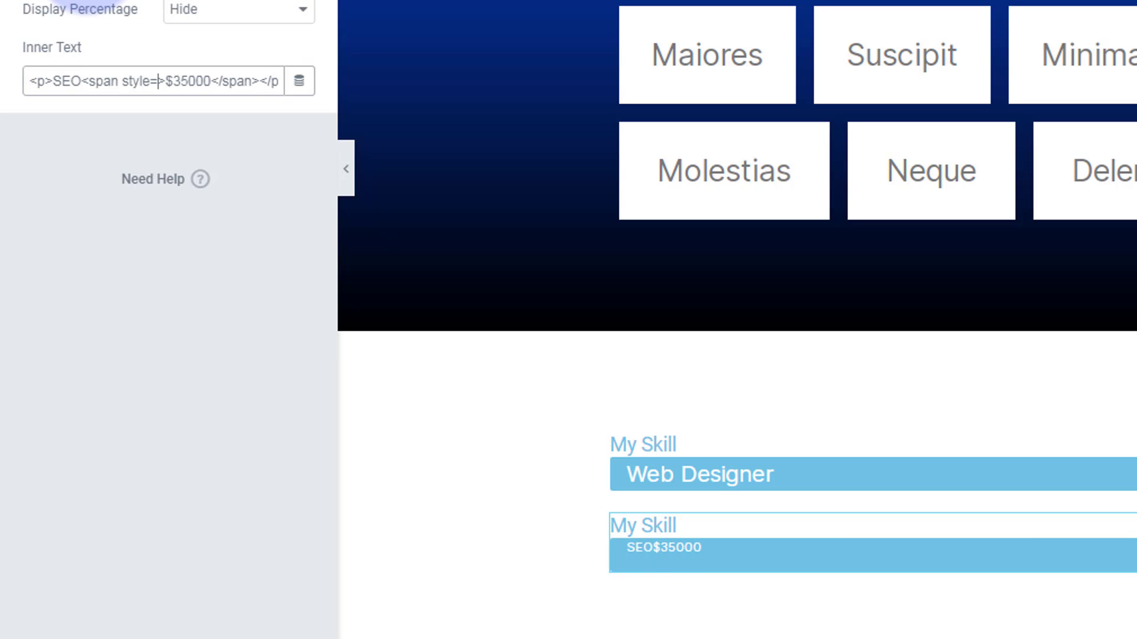
pyautogui.write('""')
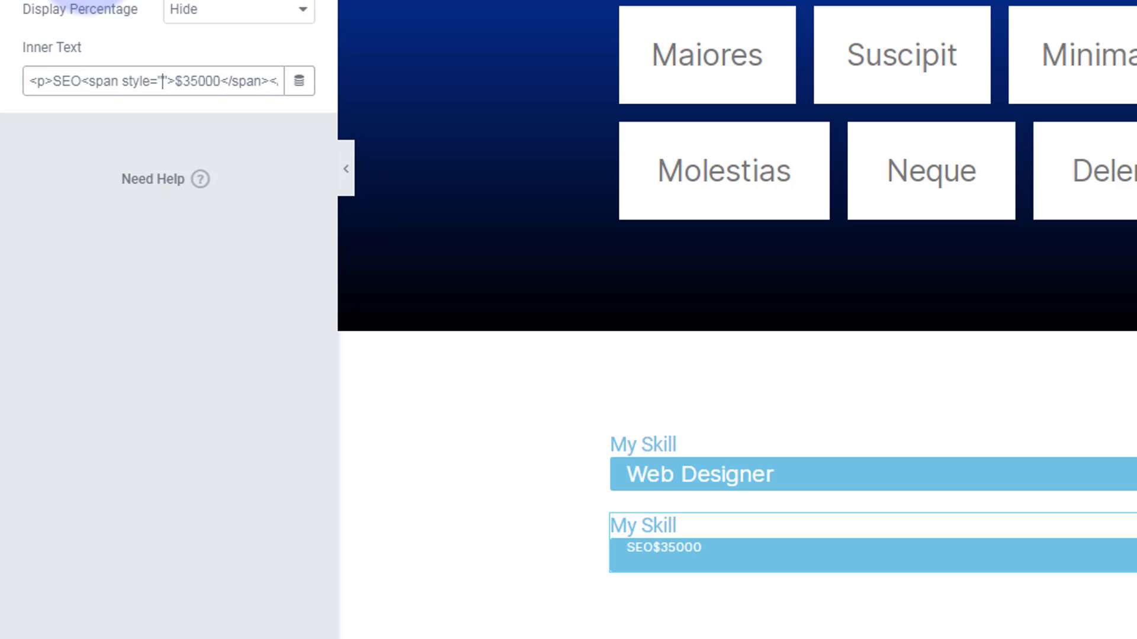
pyautogui.write('float')
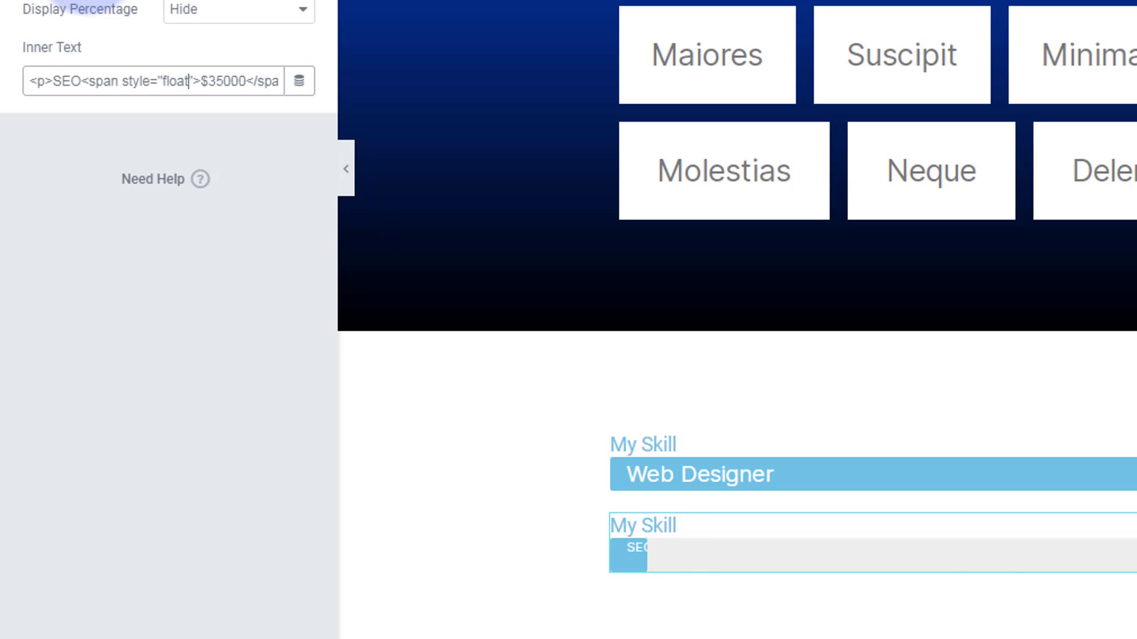
pyautogui.write(':right')
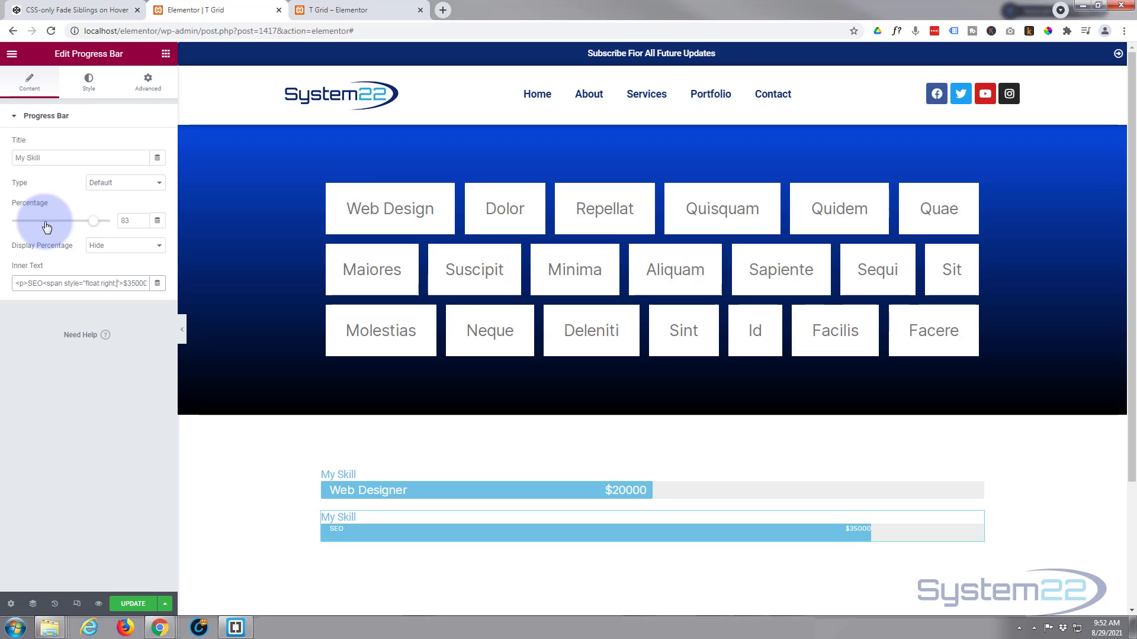
# Add padding-right:10px; to the span's style after float:right.
pyautogui.write('padding')
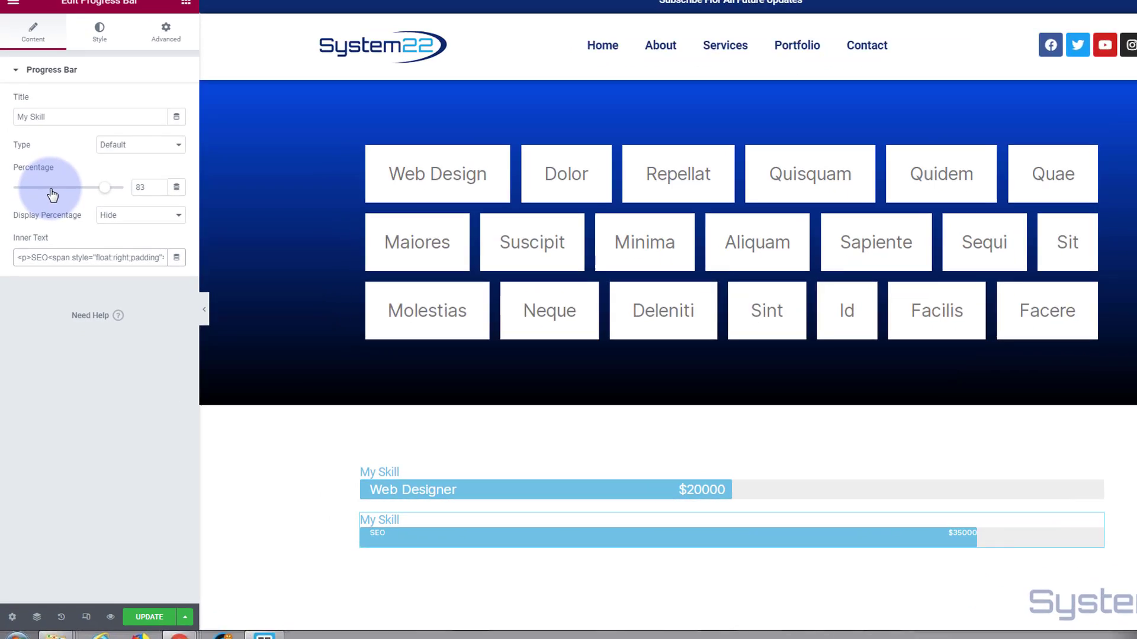
pyautogui.write('-right')
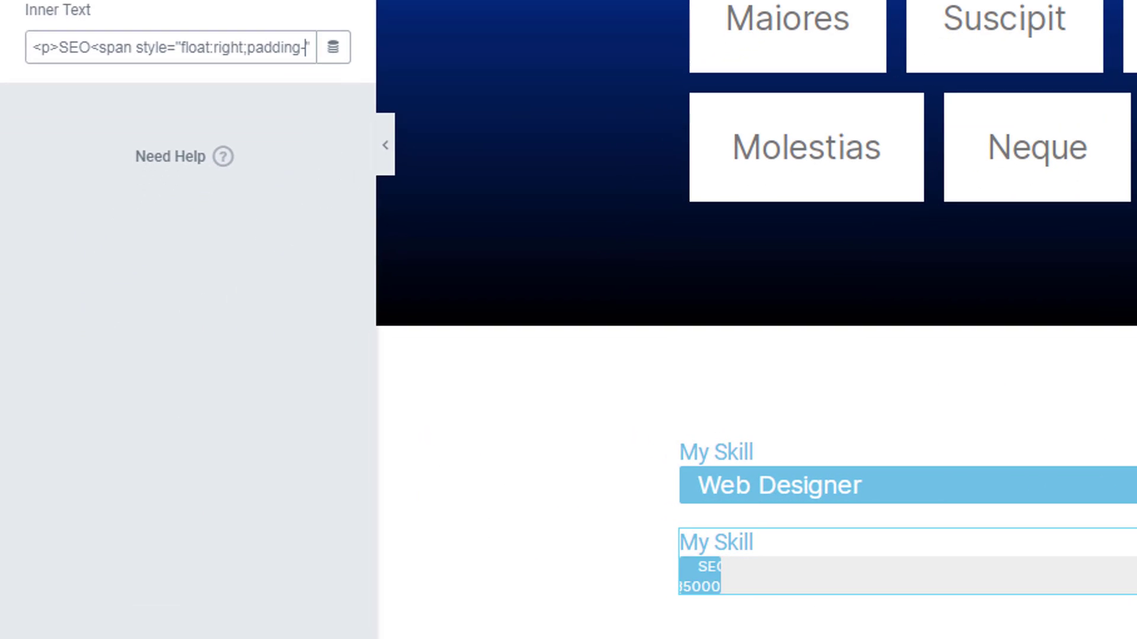
pyautogui.write(':')
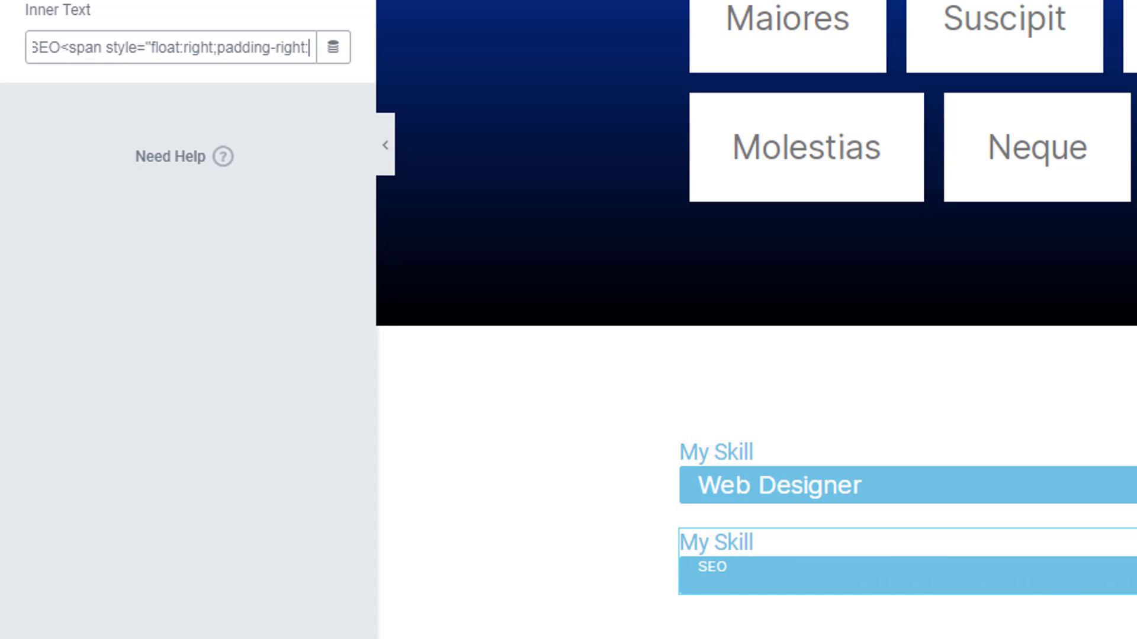
pyautogui.write('10px')
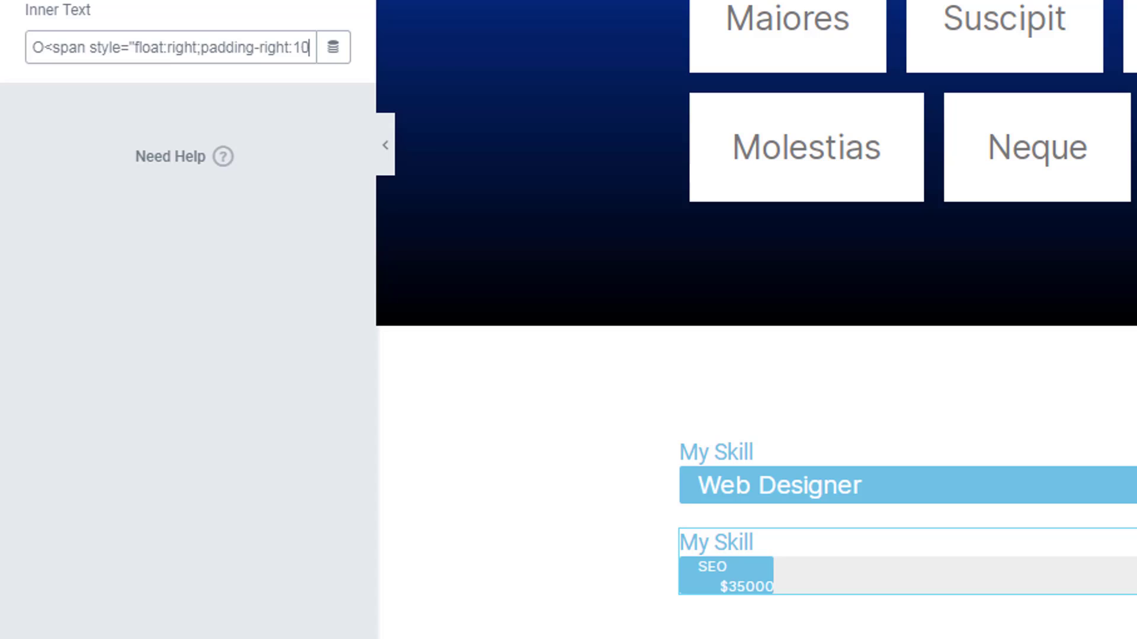
pyautogui.write(';">$35000</span></p>')
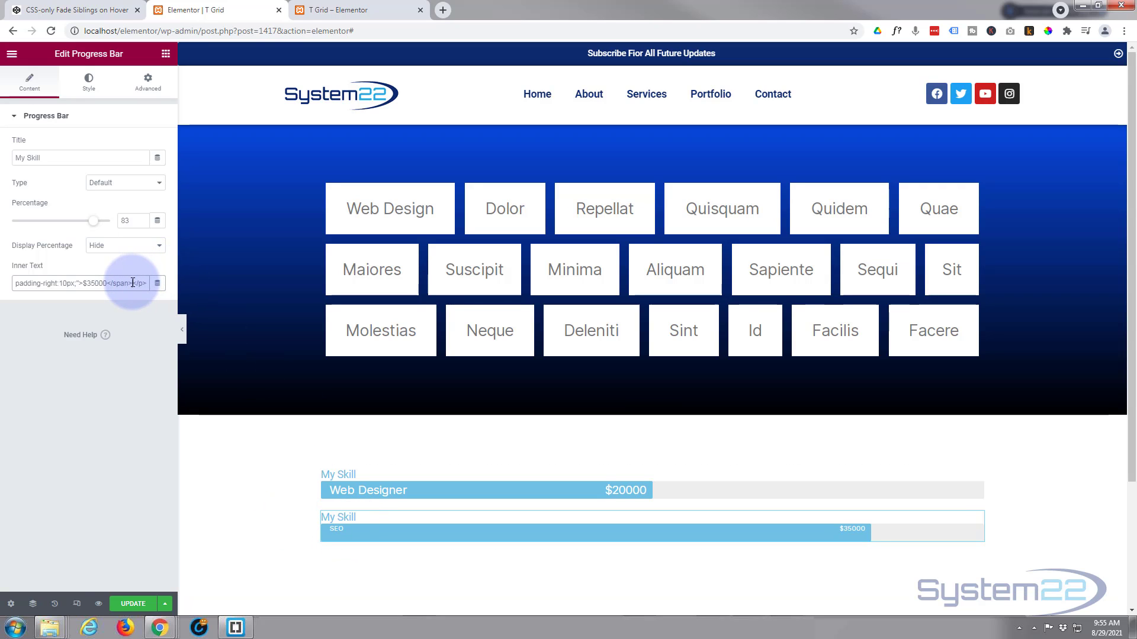
# Add style="padding-top:7px" to the <p> tag, first typing 10px then changing it to 7.
pyautogui.press('Left')
pyautogui.press('Left')
pyautogui.press('Left')
pyautogui.press('Left')
pyautogui.press('Left')
pyautogui.press('Left')
pyautogui.press('Left')
pyautogui.press('Left')
pyautogui.press('Left')
pyautogui.press('Left')
pyautogui.press('Left')
pyautogui.press('Left')
pyautogui.press('Left')
pyautogui.press('Left')
pyautogui.press('Left')
pyautogui.press('Left')
pyautogui.press('Left')
pyautogui.press('Left')
pyautogui.press('Left')
pyautogui.press('Left')
pyautogui.press('Left')
pyautogui.press('Left')
pyautogui.press('Left')
pyautogui.press('Left')
pyautogui.press('Left')
pyautogui.press('Left')
pyautogui.press('Left')
pyautogui.press('Left')
pyautogui.press('Left')
pyautogui.press('Left')
pyautogui.press('Left')
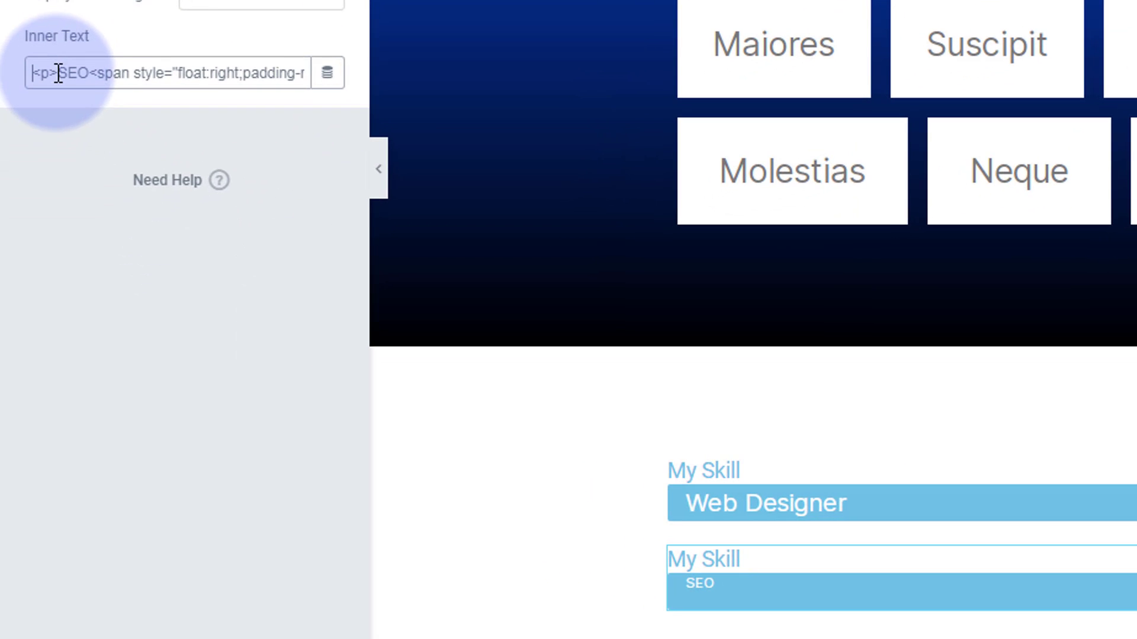
pyautogui.click(39, 139)
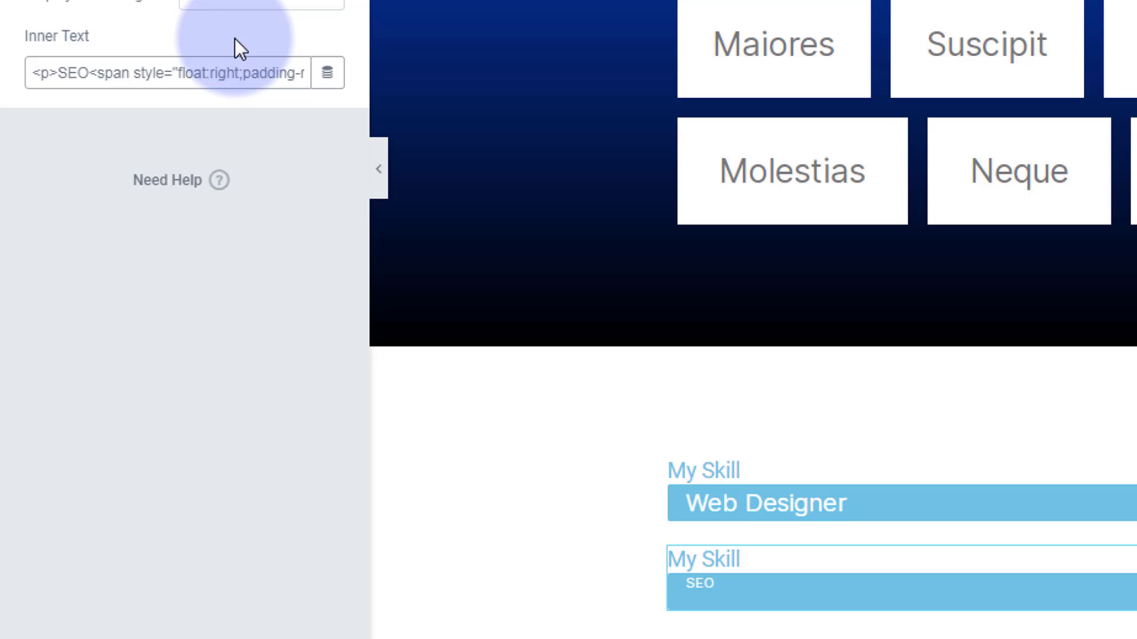
pyautogui.write('styl')
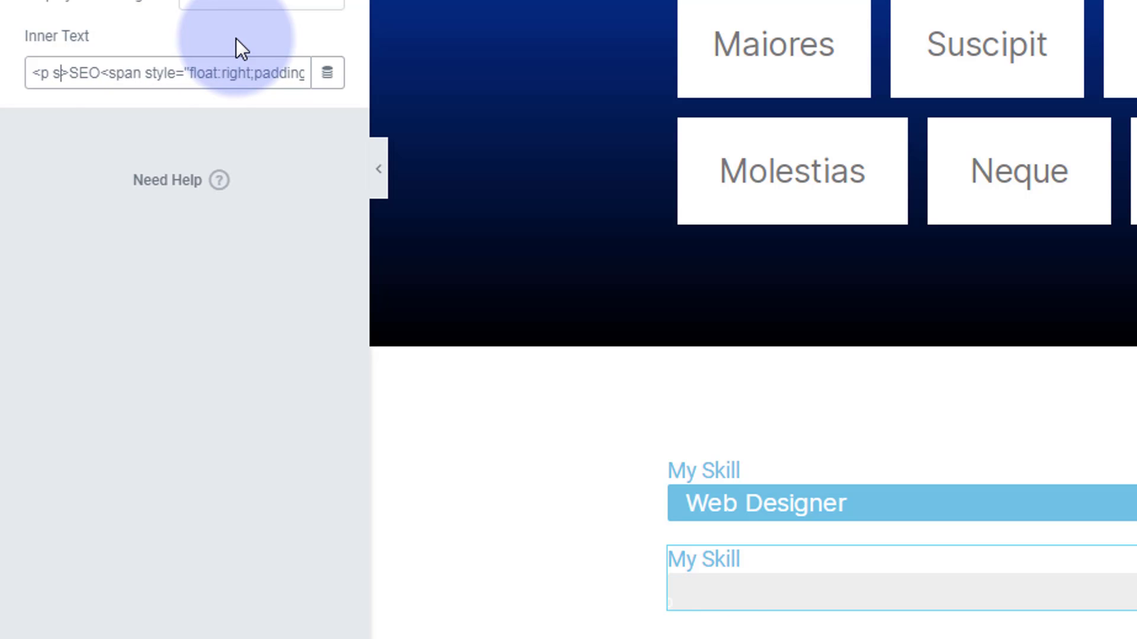
pyautogui.write('e=')
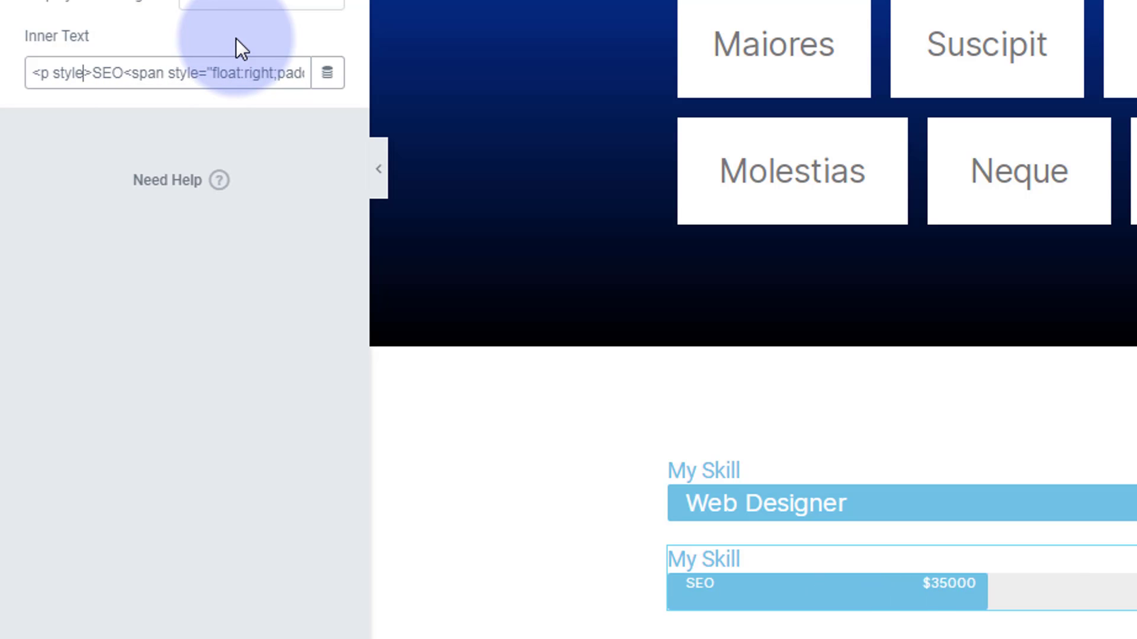
pyautogui.write('""')
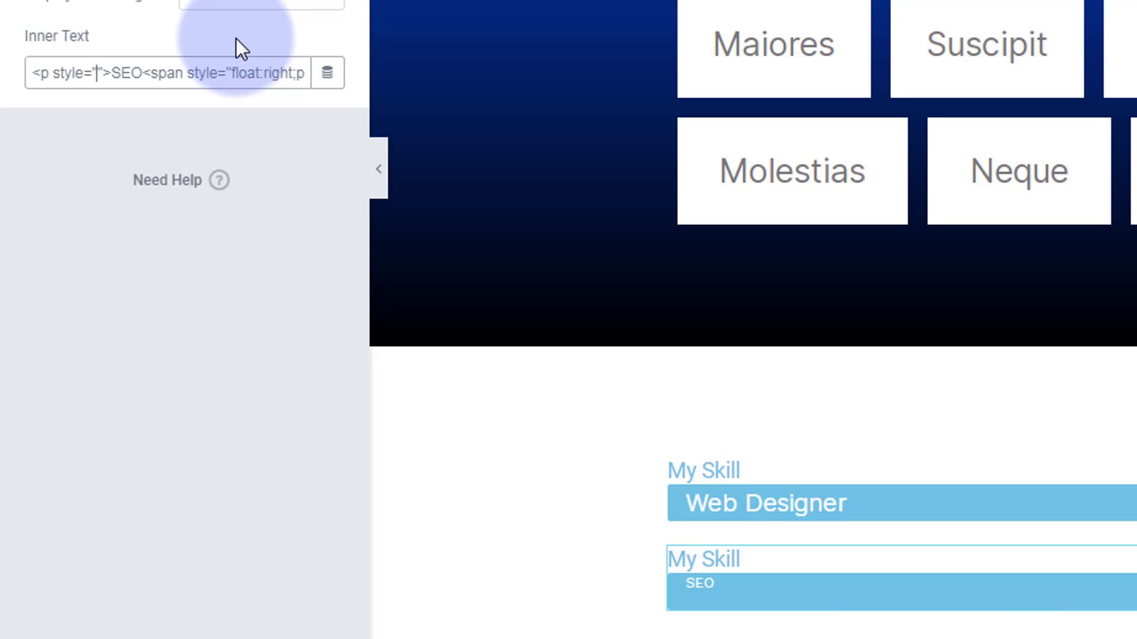
pyautogui.write('padding-')
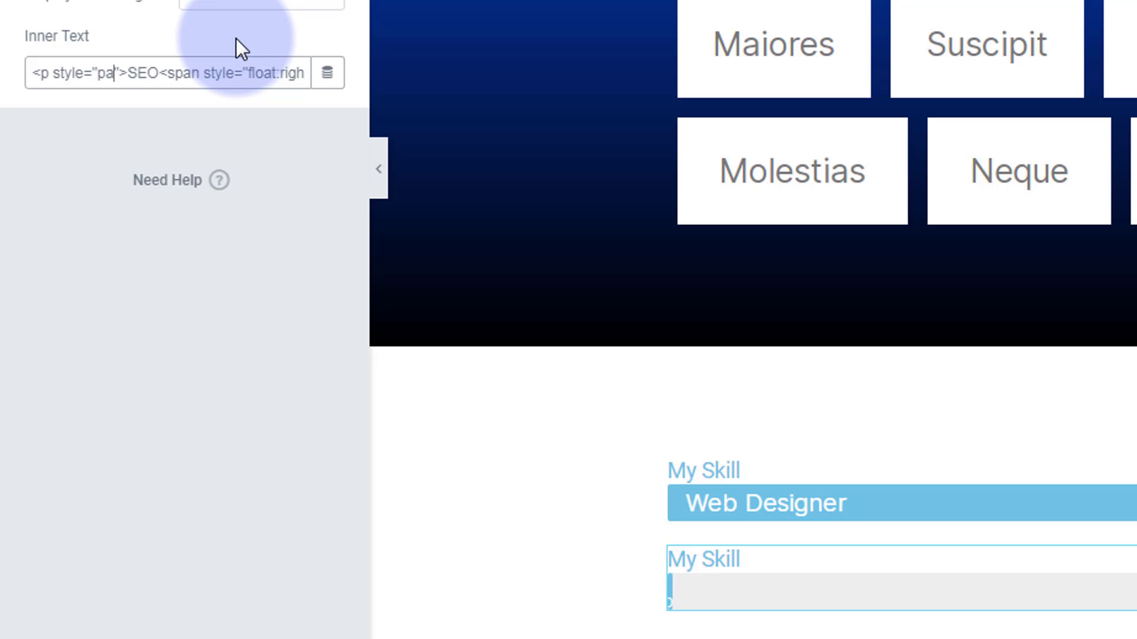
pyautogui.write('top')
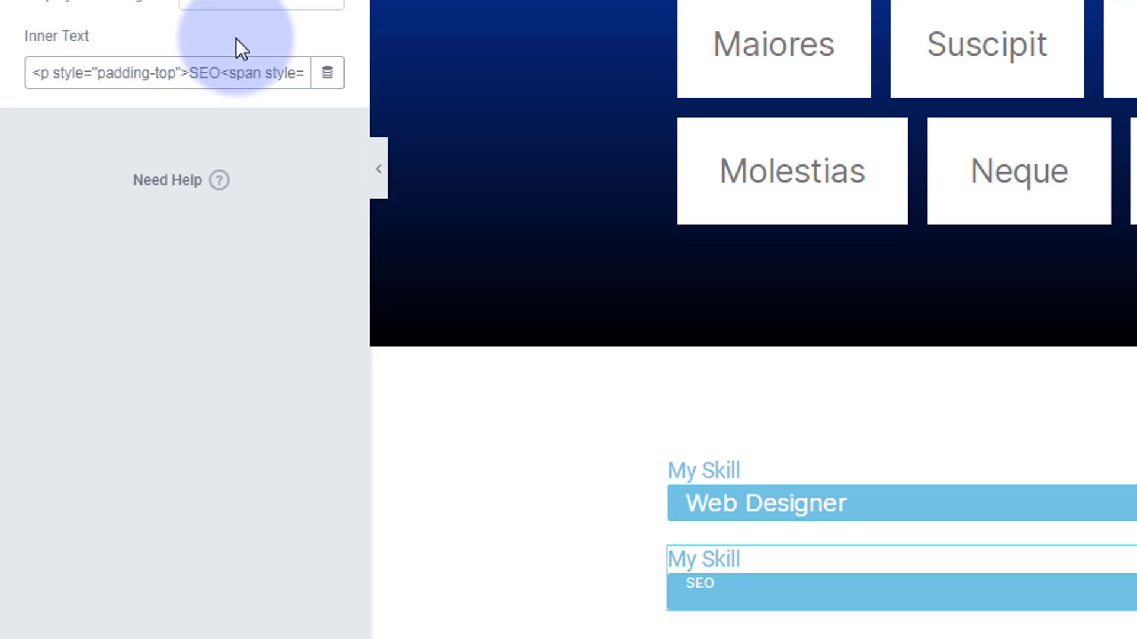
pyautogui.write(':')
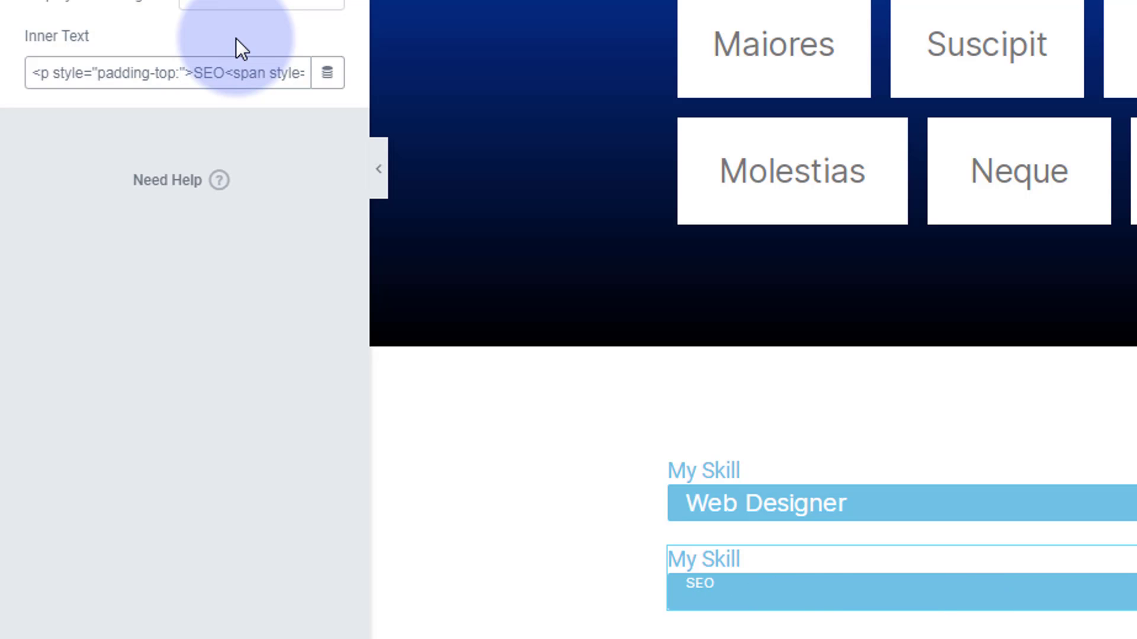
pyautogui.write('10px')
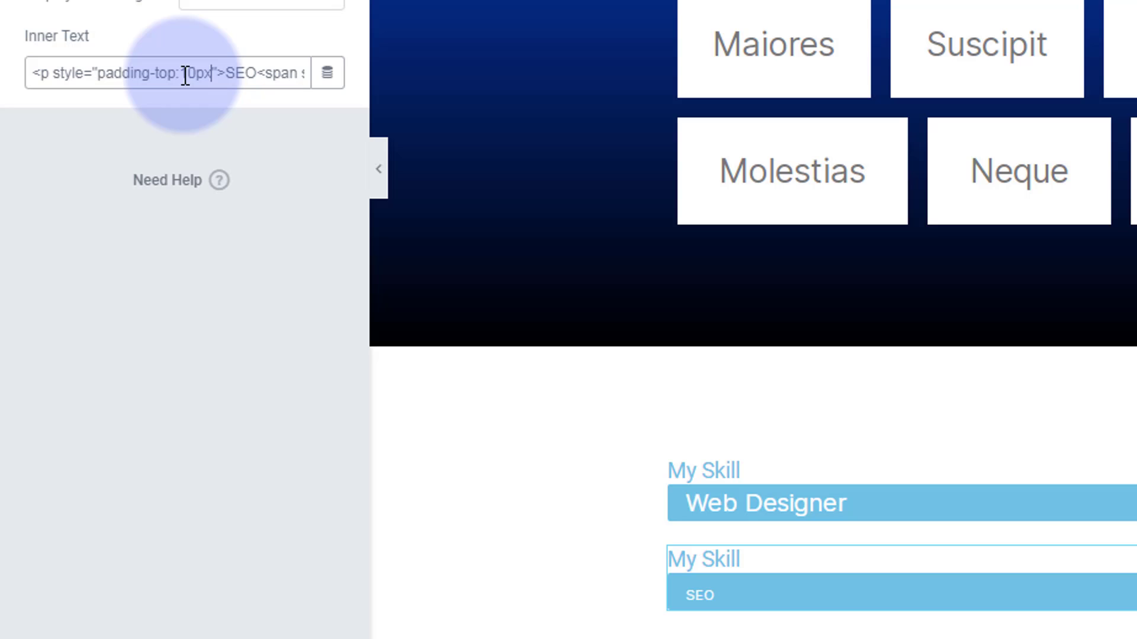
pyautogui.moveTo(180, 72); pyautogui.dragTo(196, 72)
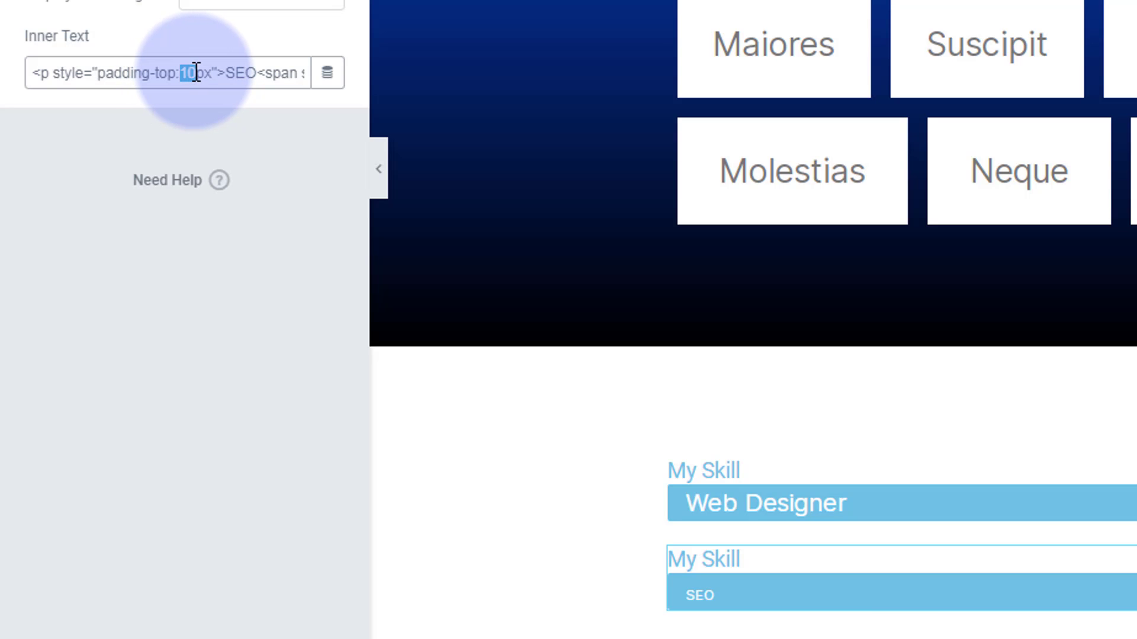
pyautogui.write('7')
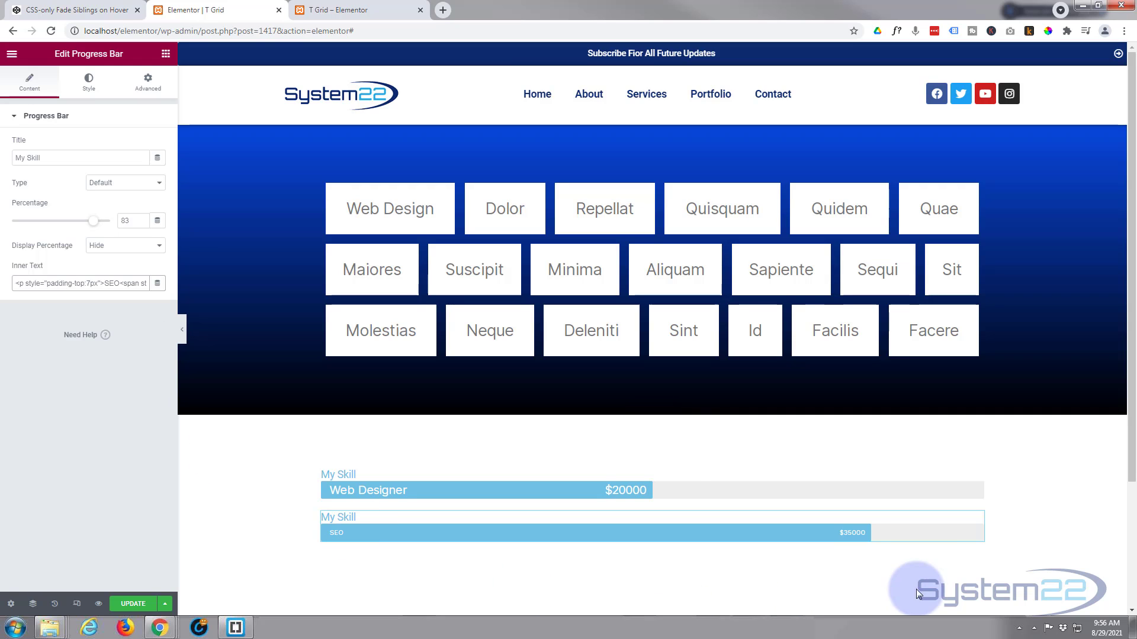
# Duplicate the SEO $35000 progress bar widget.
pyautogui.rightClick(976, 524)
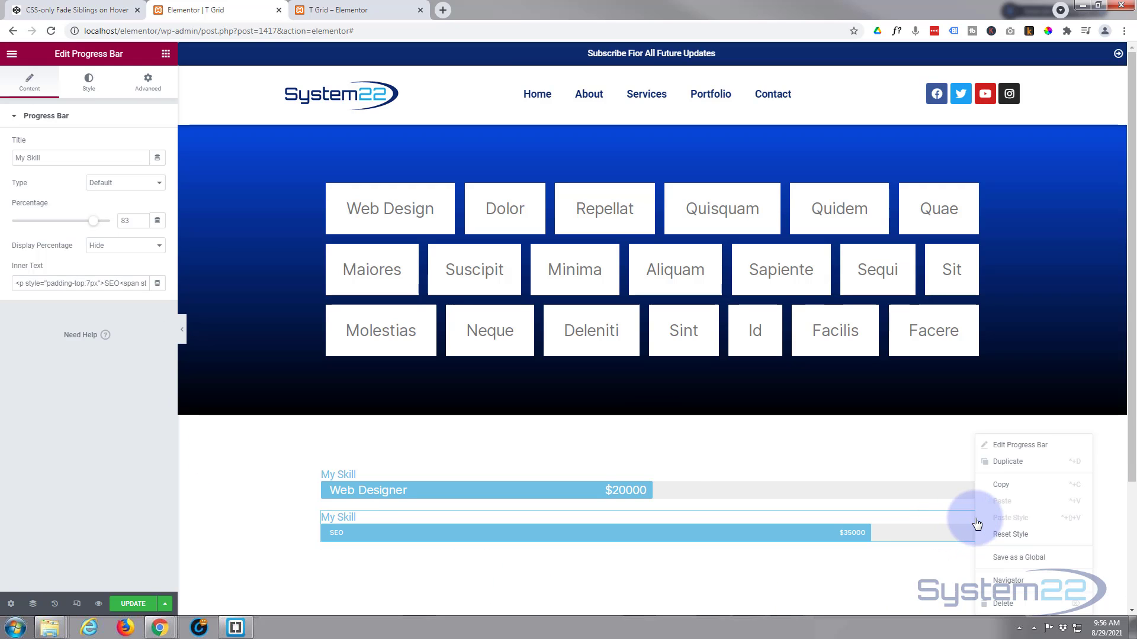
pyautogui.click(1028, 465)
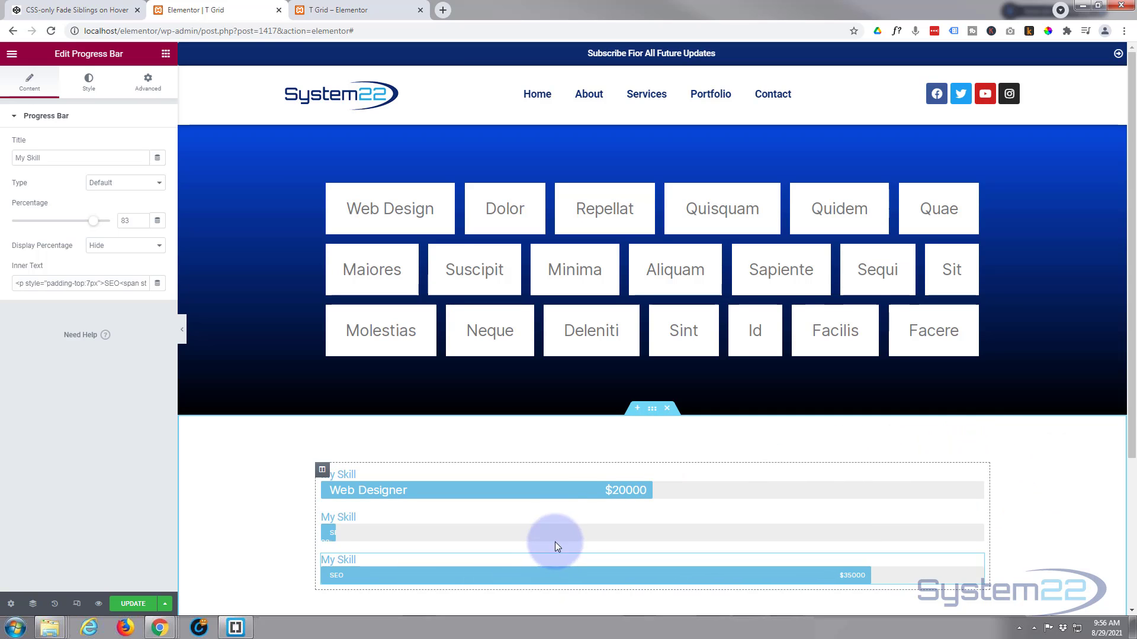
pyautogui.scroll(-2, 556, 542)
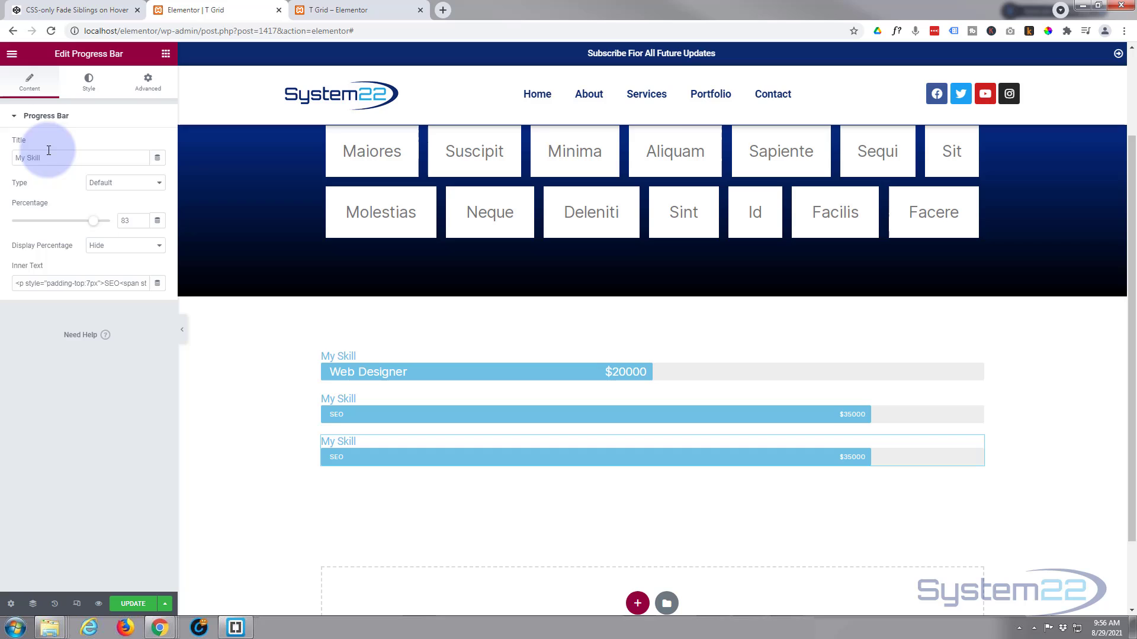
# Leave the My Skill title as is and select the SEO label in the copy's inner text.
pyautogui.click(38, 157)
pyautogui.hotkey('ctrl', 'a')
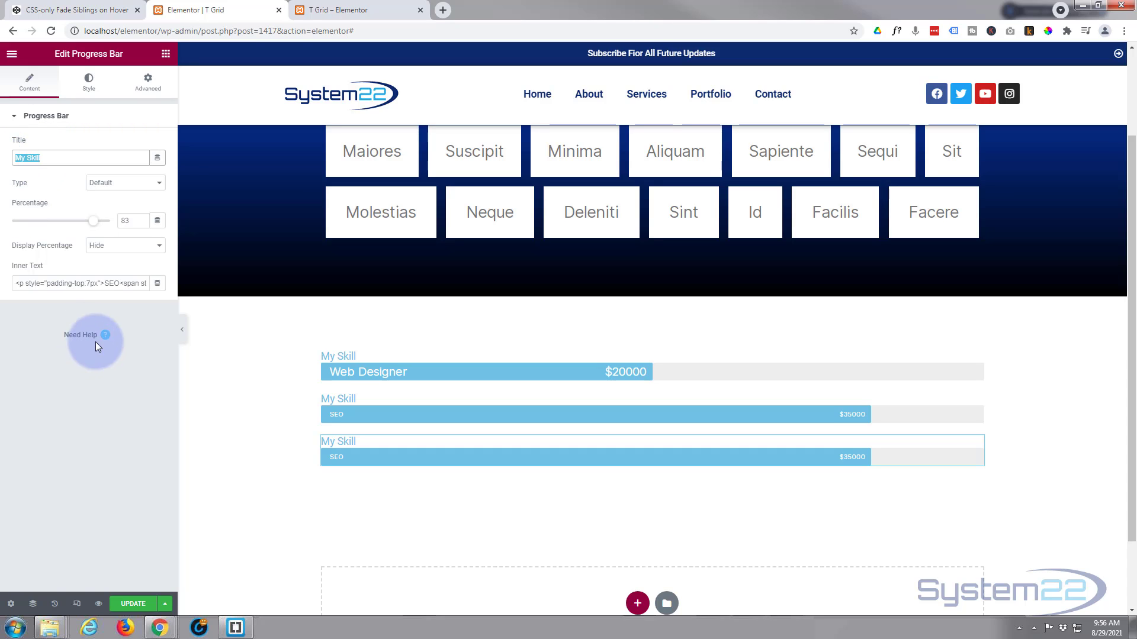
pyautogui.click(105, 283)
pyautogui.moveTo(105, 283); pyautogui.dragTo(120, 283)
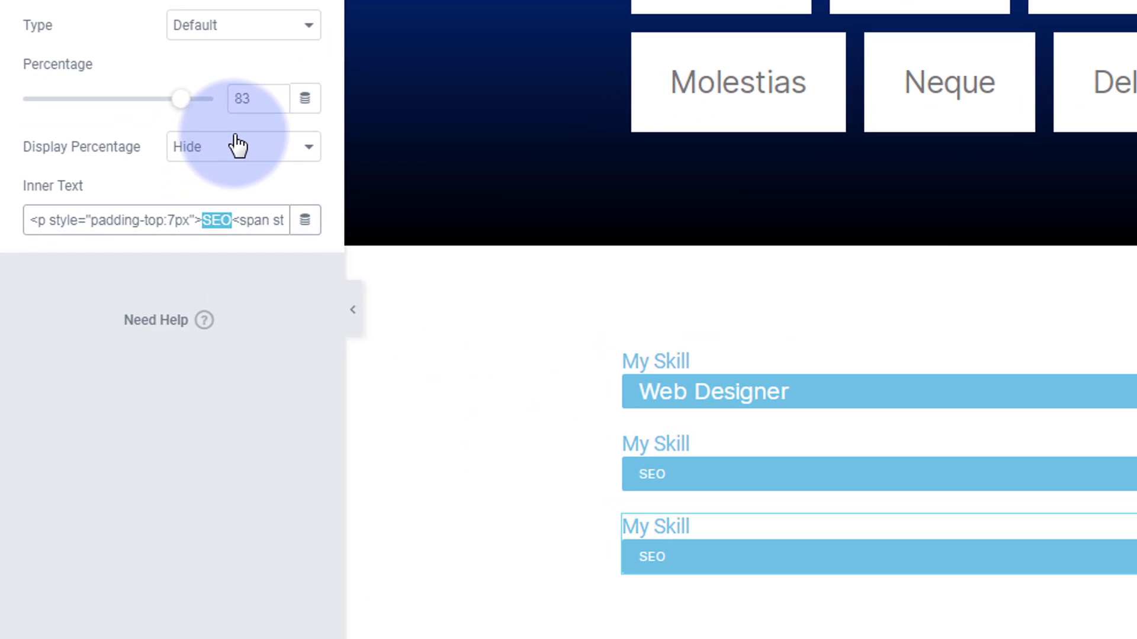
# Change the copy's inner text from SEO to CSS and 35000 to 45000, and set its fill to 96%.
pyautogui.write('CSS')
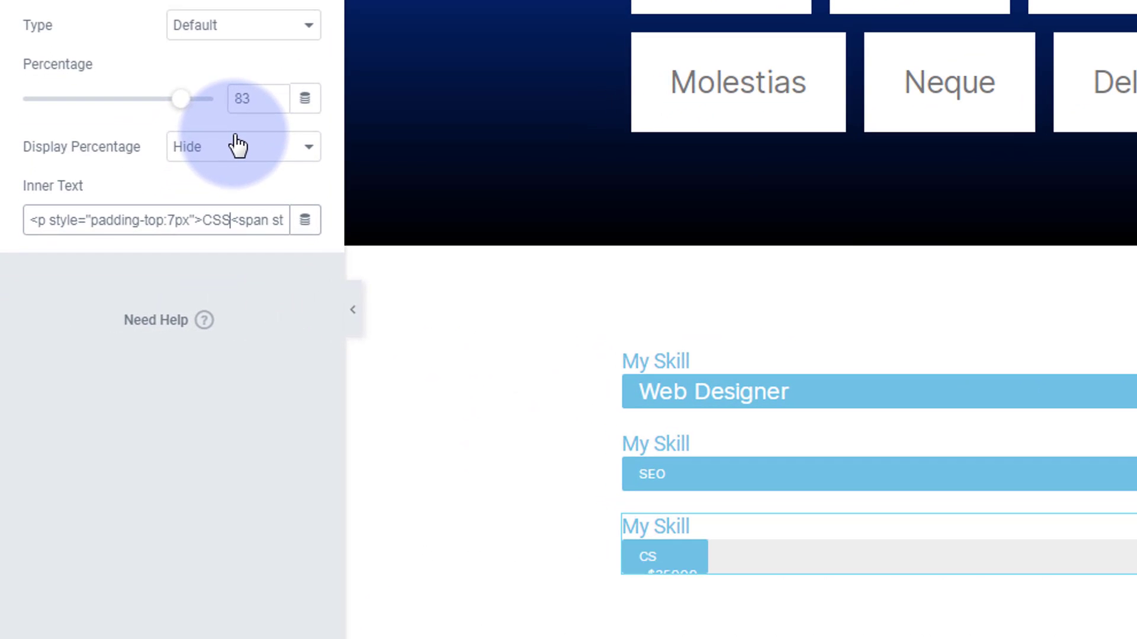
pyautogui.press('Right')
pyautogui.press('Right')
pyautogui.press('Right')
pyautogui.press('Right')
pyautogui.press('Right')
pyautogui.press('Right')
pyautogui.press('Right')
pyautogui.press('Right')
pyautogui.press('Right')
pyautogui.press('Right')
pyautogui.press('Right')
pyautogui.press('Right')
pyautogui.press('Right')
pyautogui.press('Right')
pyautogui.press('Right')
pyautogui.press('Right')
pyautogui.press('Right')
pyautogui.press('Right')
pyautogui.press('Right')
pyautogui.press('Right')
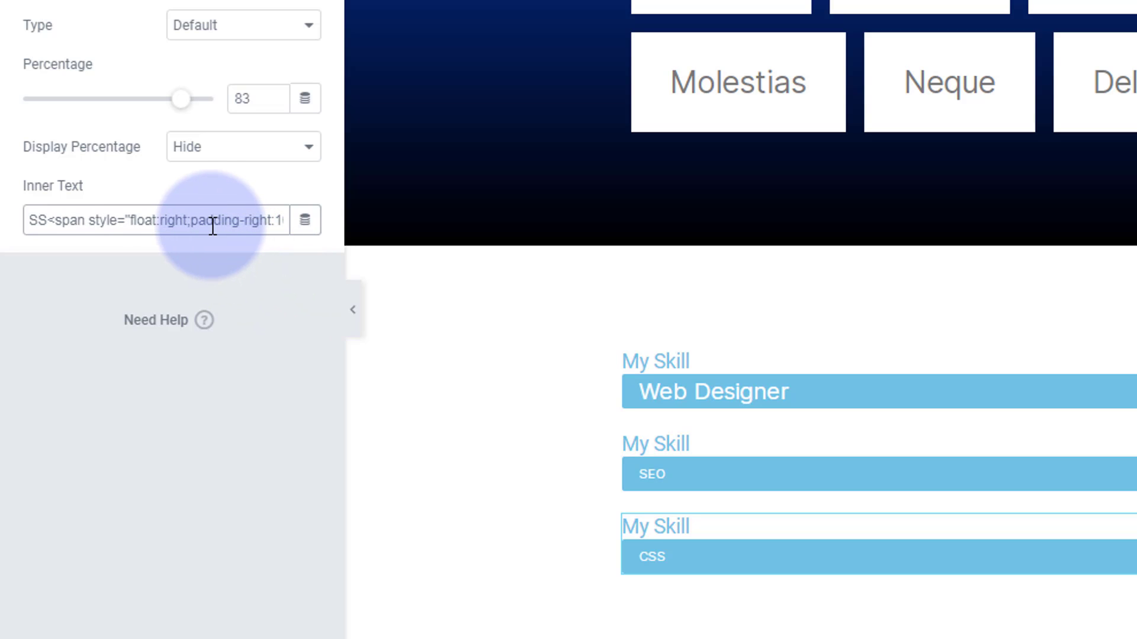
pyautogui.press('Right')
pyautogui.press('Right')
pyautogui.press('Right')
pyautogui.press('Right')
pyautogui.press('Right')
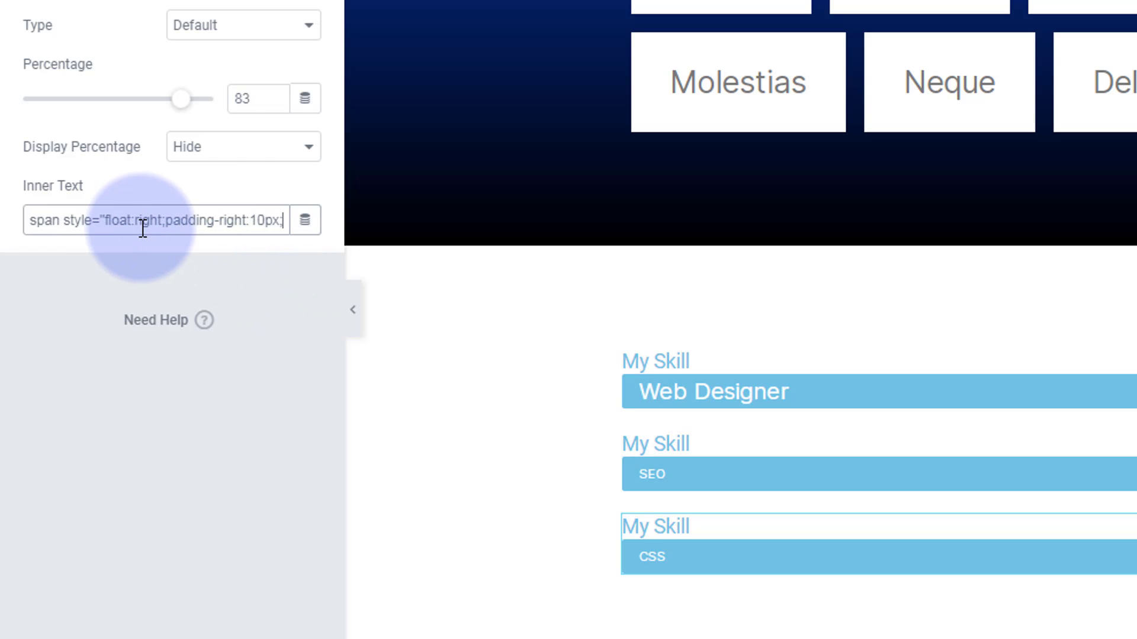
pyautogui.press('Right')
pyautogui.press('Right')
pyautogui.press('Right')
pyautogui.doubleClick(267, 220)
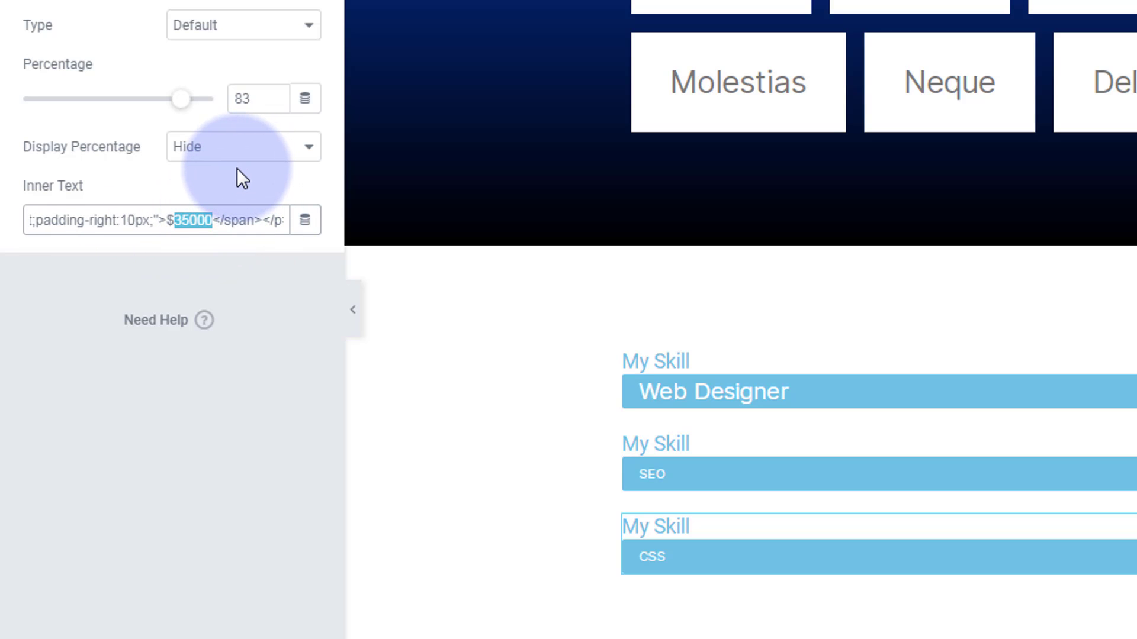
pyautogui.write('45')
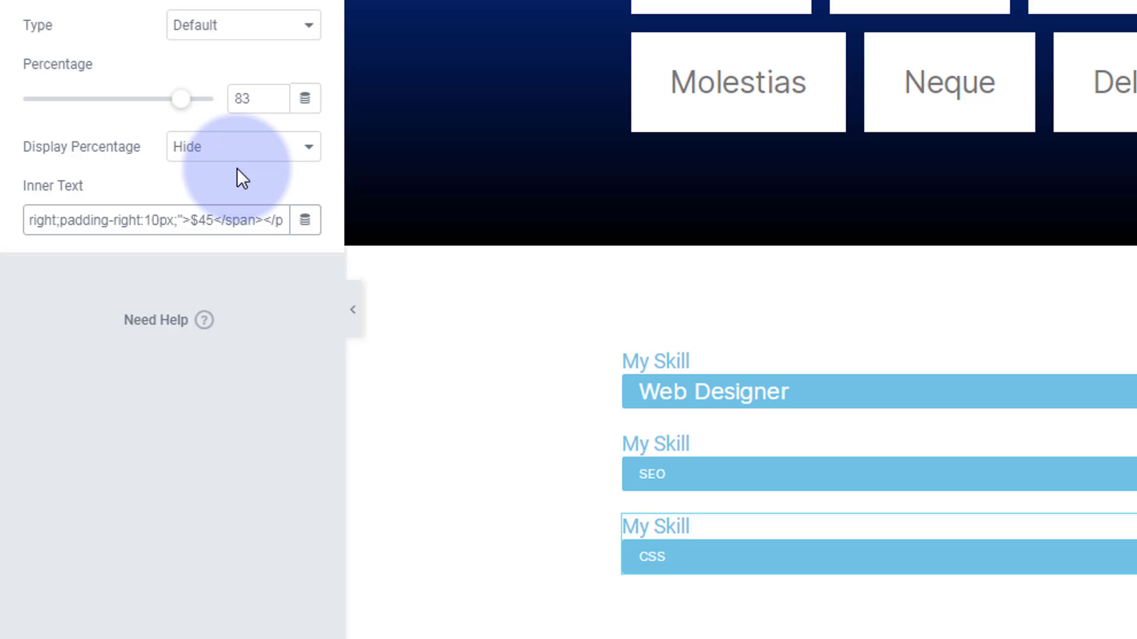
pyautogui.write('000')
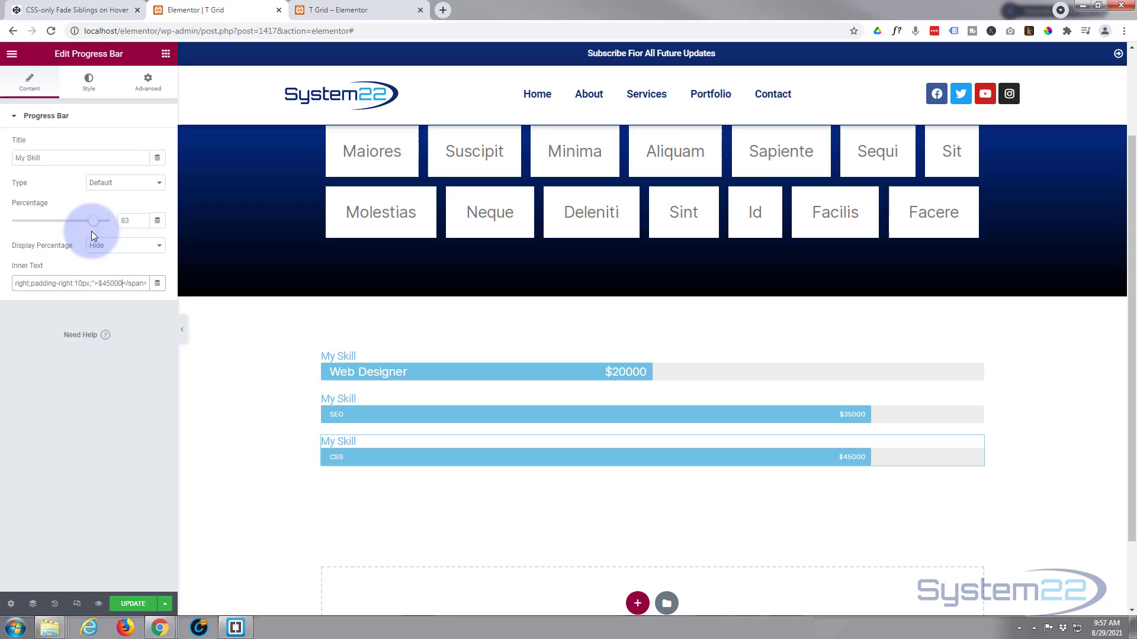
pyautogui.moveTo(95, 226); pyautogui.dragTo(108, 225)
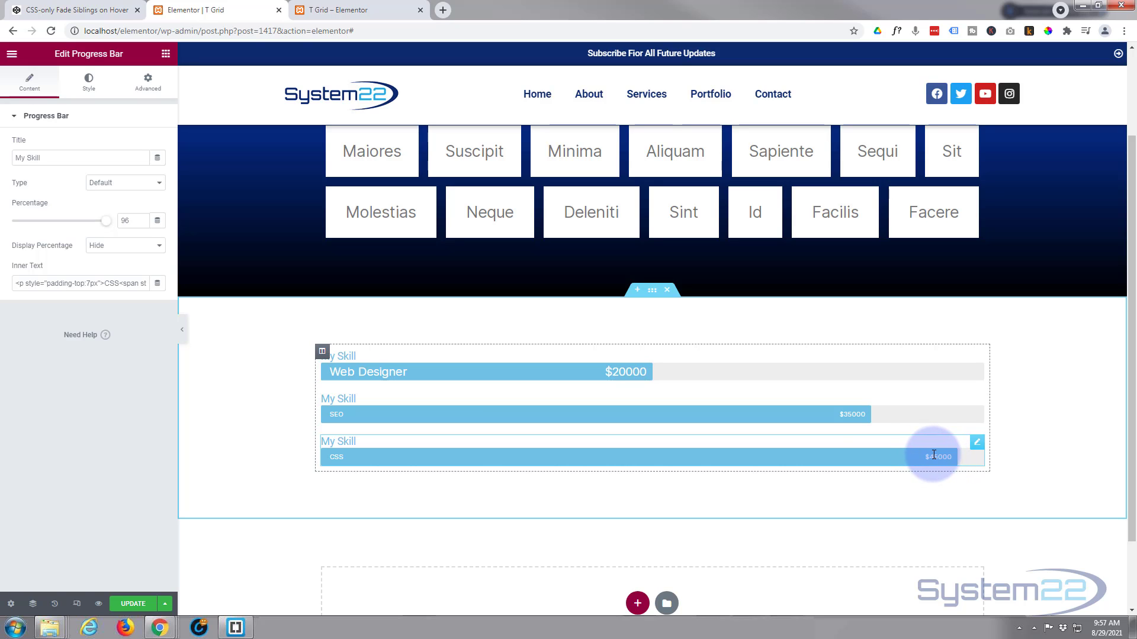
# Search Google for 'alt codes' in a new tab and open the Alt Codes reference page.
pyautogui.click(443, 9)
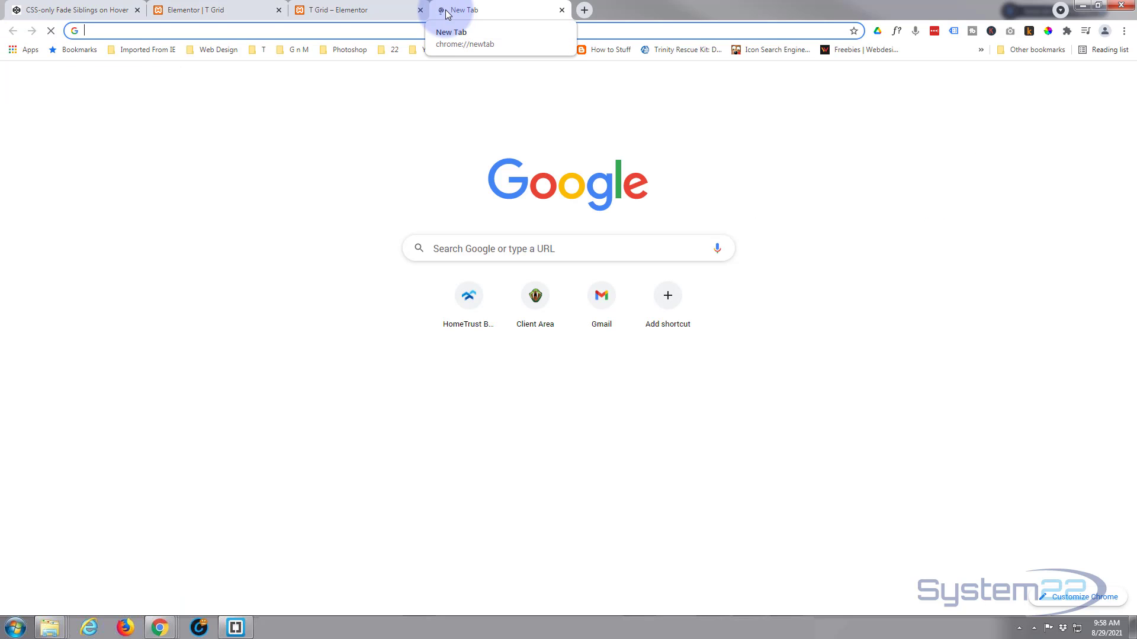
pyautogui.write('alt')
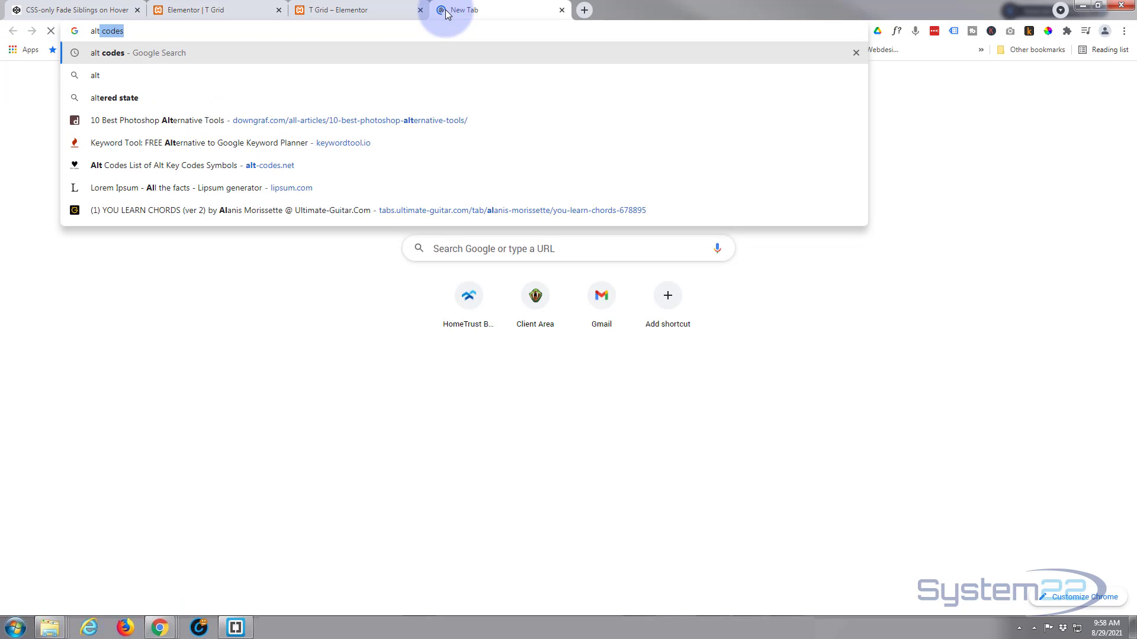
pyautogui.write(' codes')
pyautogui.press('Return')
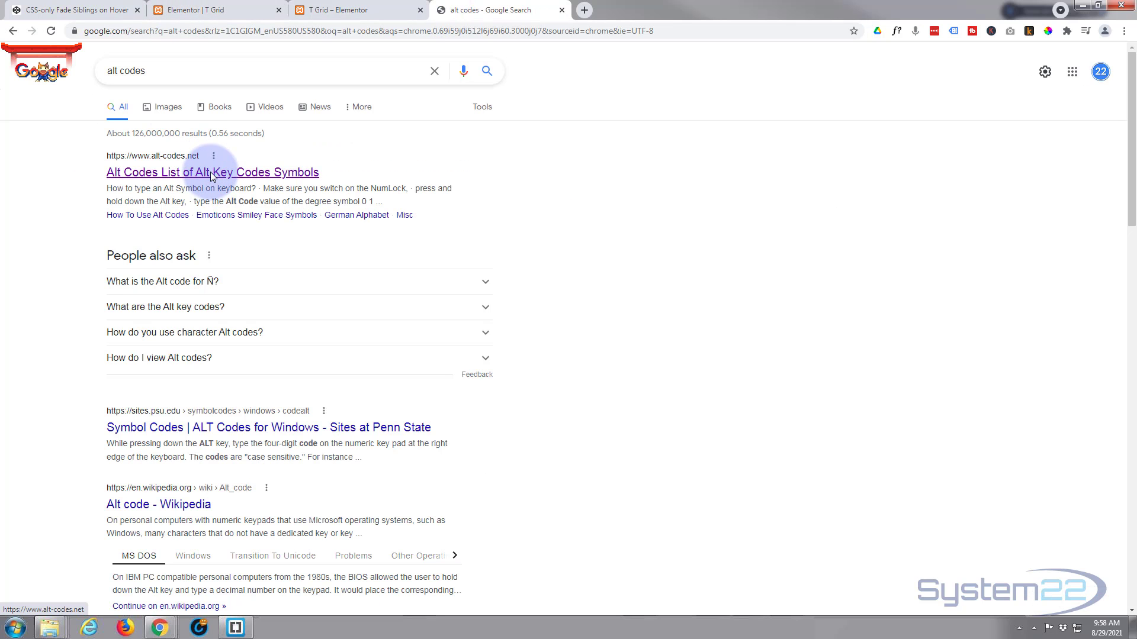
pyautogui.click(212, 173)
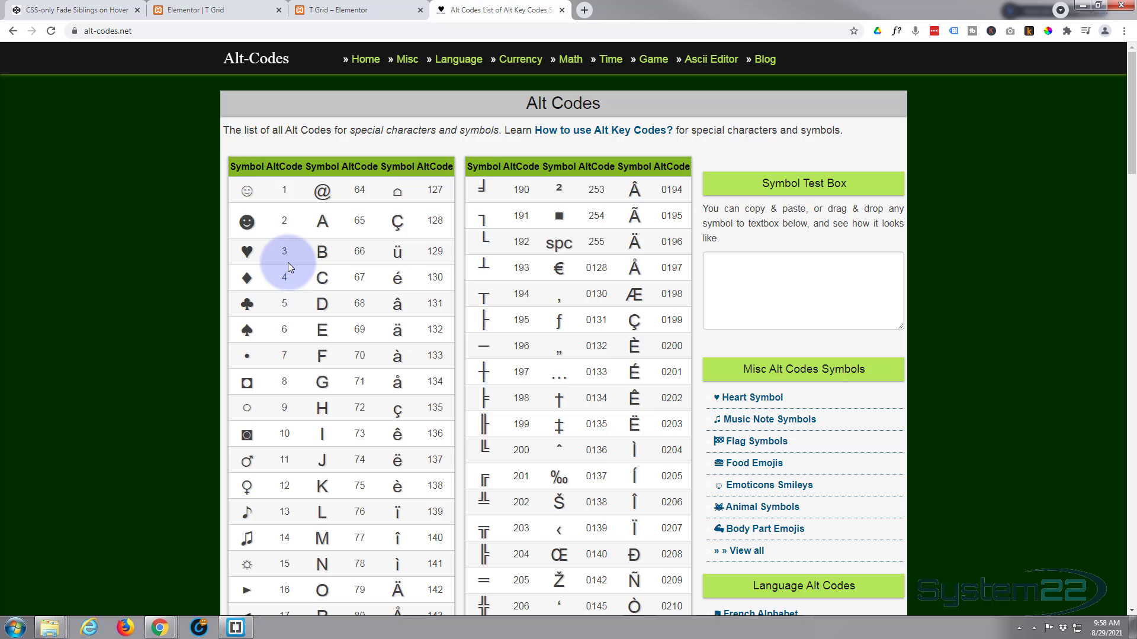
# Find the £ sign's alt code 0163 in the table, then return to the Elementor editor.
pyautogui.scroll(-2, 417, 241)
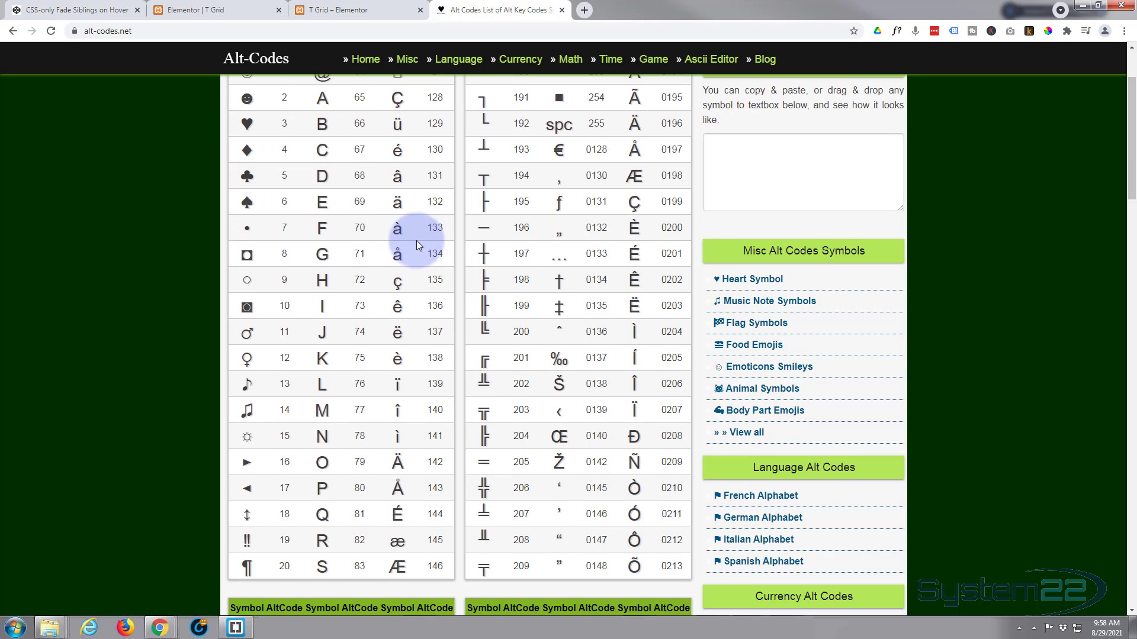
pyautogui.scroll(-2, 416, 239)
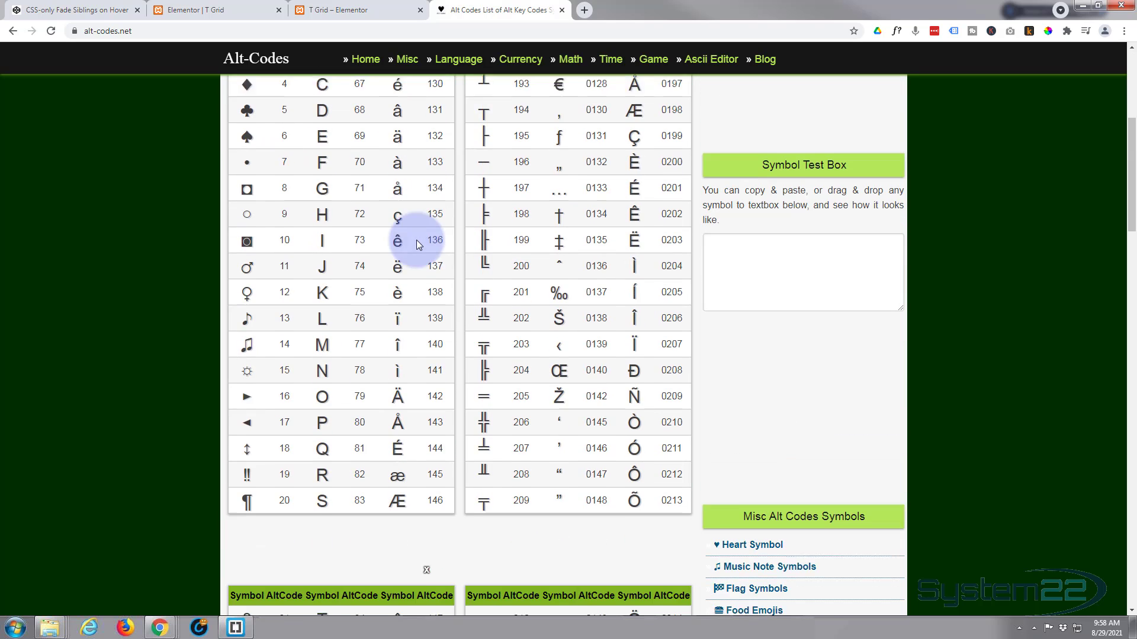
pyautogui.scroll(-5, 417, 240)
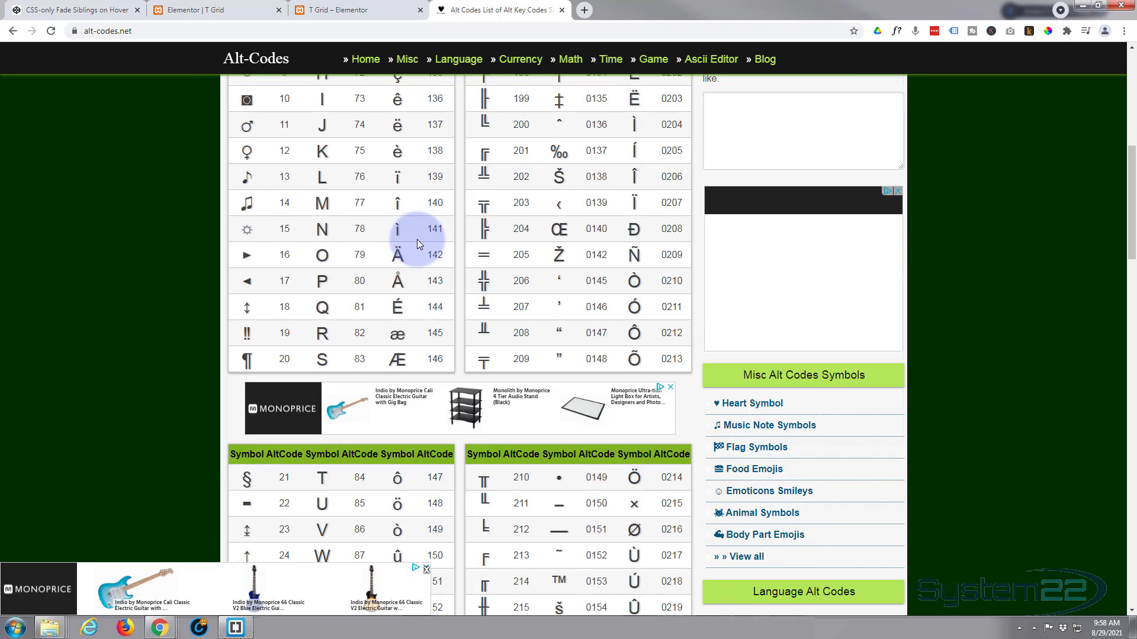
pyautogui.scroll(-2, 417, 239)
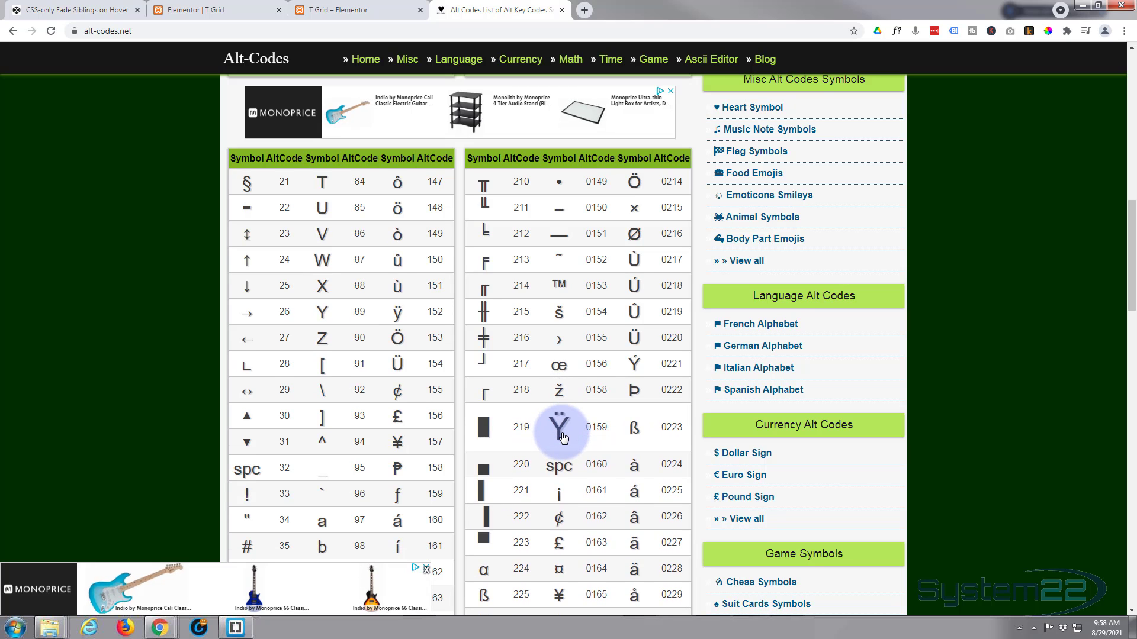
pyautogui.scroll(-2, 563, 437)
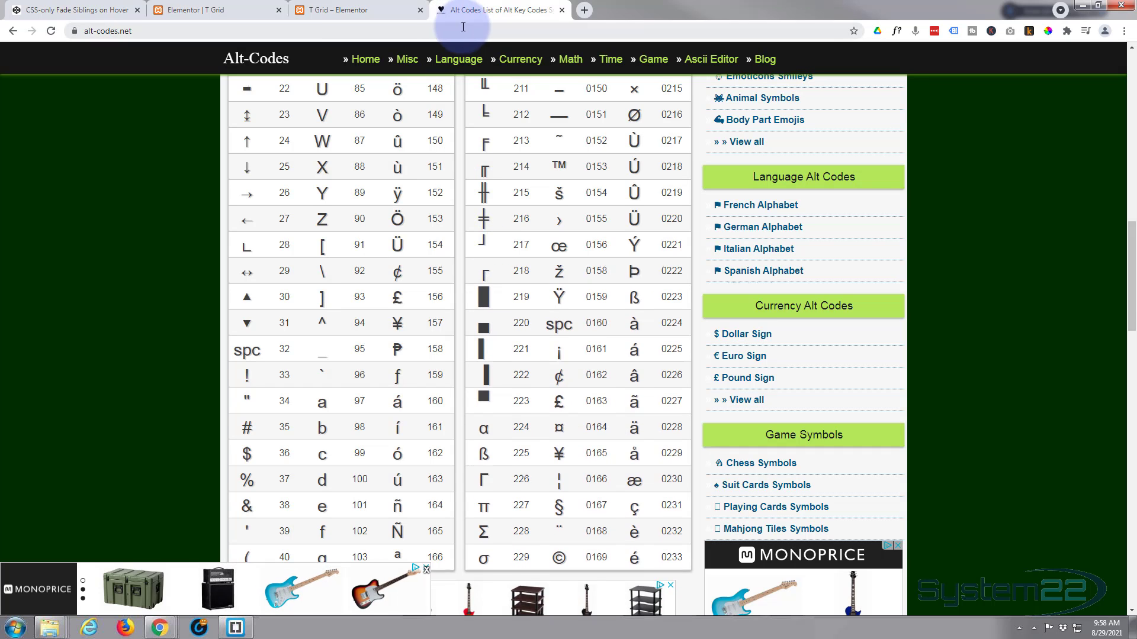
pyautogui.click(231, 10)
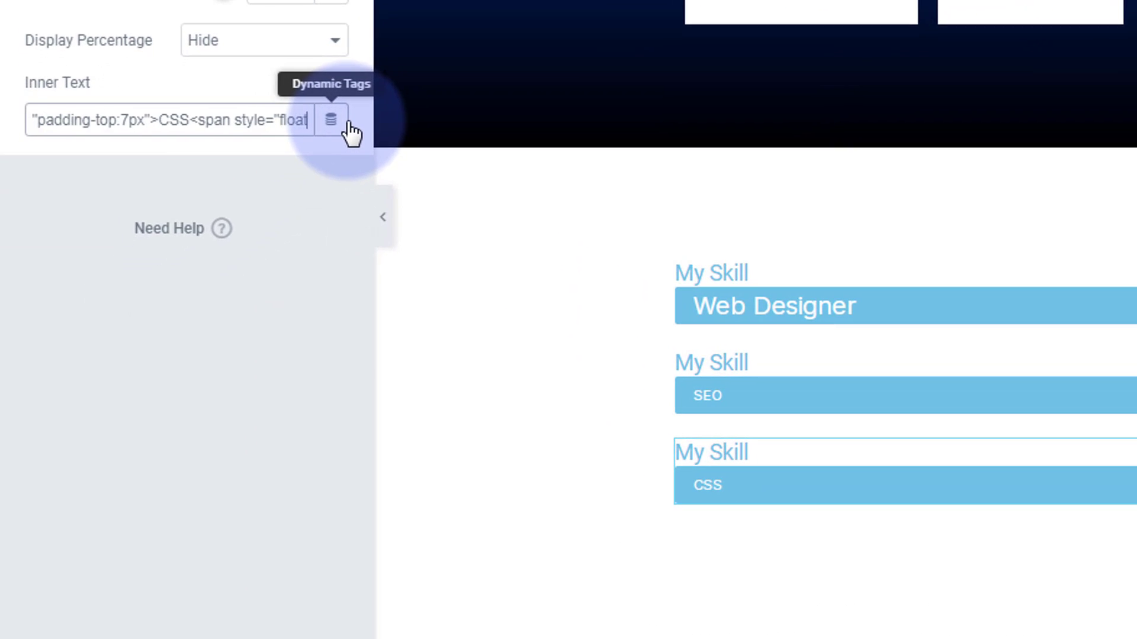
# Replace the dollar sign with £ so the CSS bar's amount reads £45000.
pyautogui.press('Right')
pyautogui.press('Right')
pyautogui.press('Right')
pyautogui.press('Right')
pyautogui.press('Right')
pyautogui.press('Right')
pyautogui.press('Right')
pyautogui.press('Right')
pyautogui.press('Right')
pyautogui.press('Right')
pyautogui.press('Right')
pyautogui.press('Right')
pyautogui.press('Right')
pyautogui.press('Right')
pyautogui.press('Right')
pyautogui.press('Right')
pyautogui.press('Right')
pyautogui.press('Right')
pyautogui.press('Right')
pyautogui.press('Right')
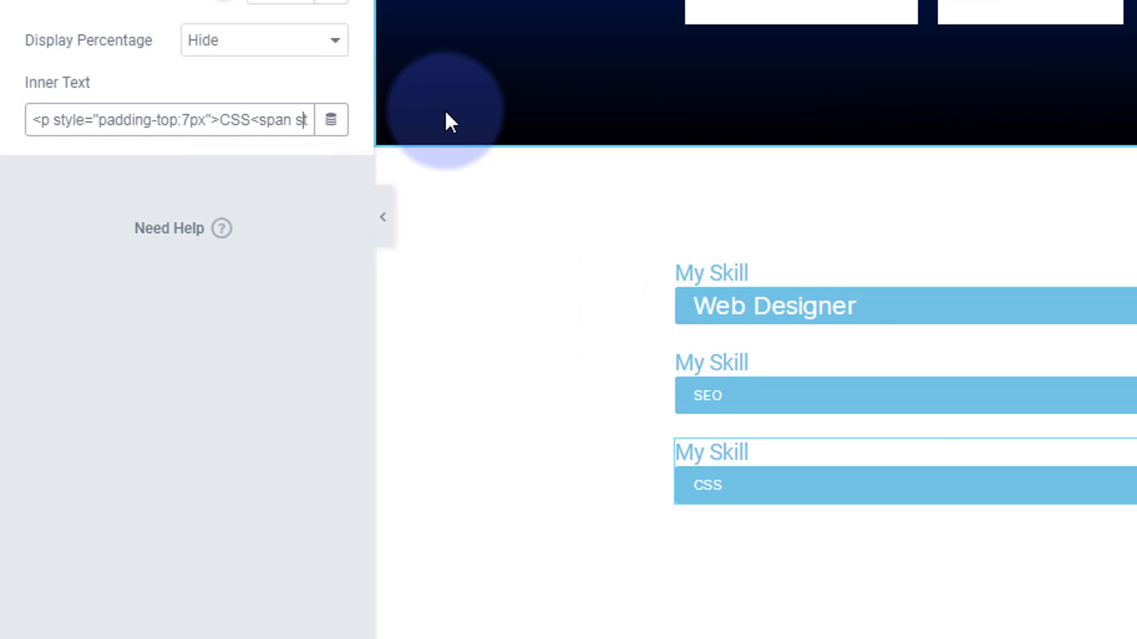
pyautogui.press('Right')
pyautogui.press('Right')
pyautogui.press('Right')
pyautogui.press('Right')
pyautogui.press('Right')
pyautogui.press('Right')
pyautogui.press('Right')
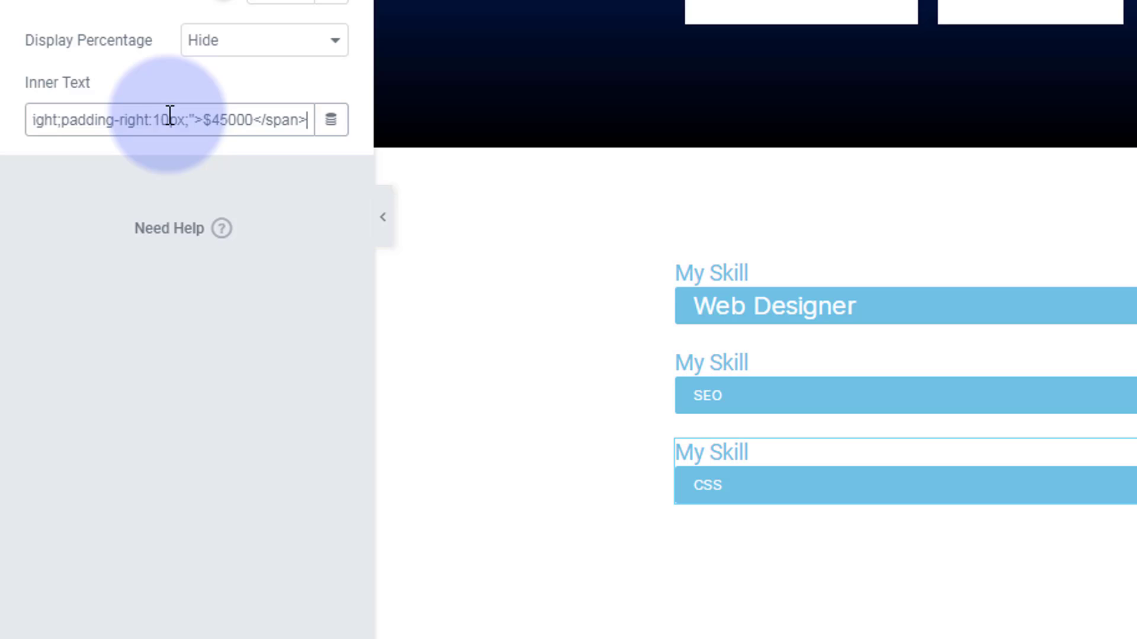
pyautogui.moveTo(204, 119); pyautogui.dragTo(211, 119)
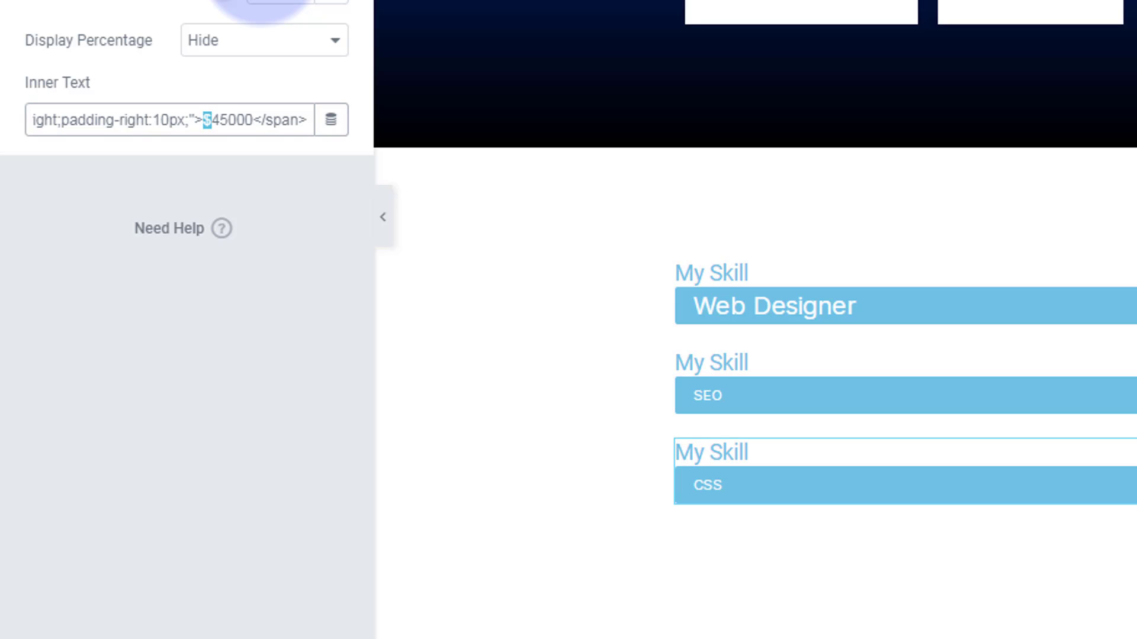
pyautogui.press('BackSpace')
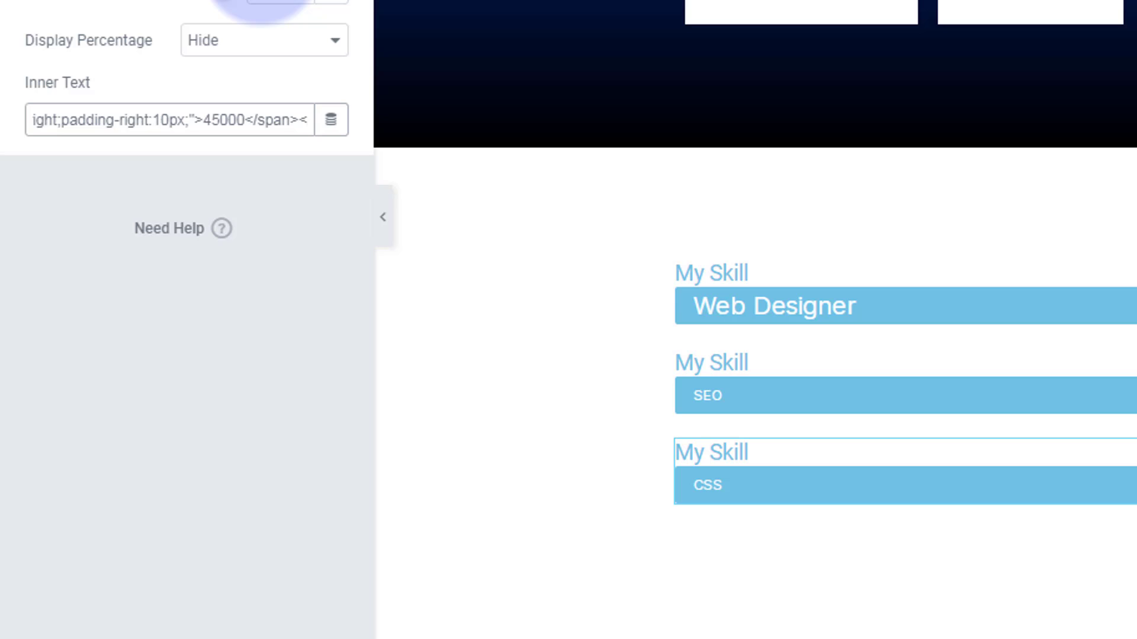
pyautogui.write('£')
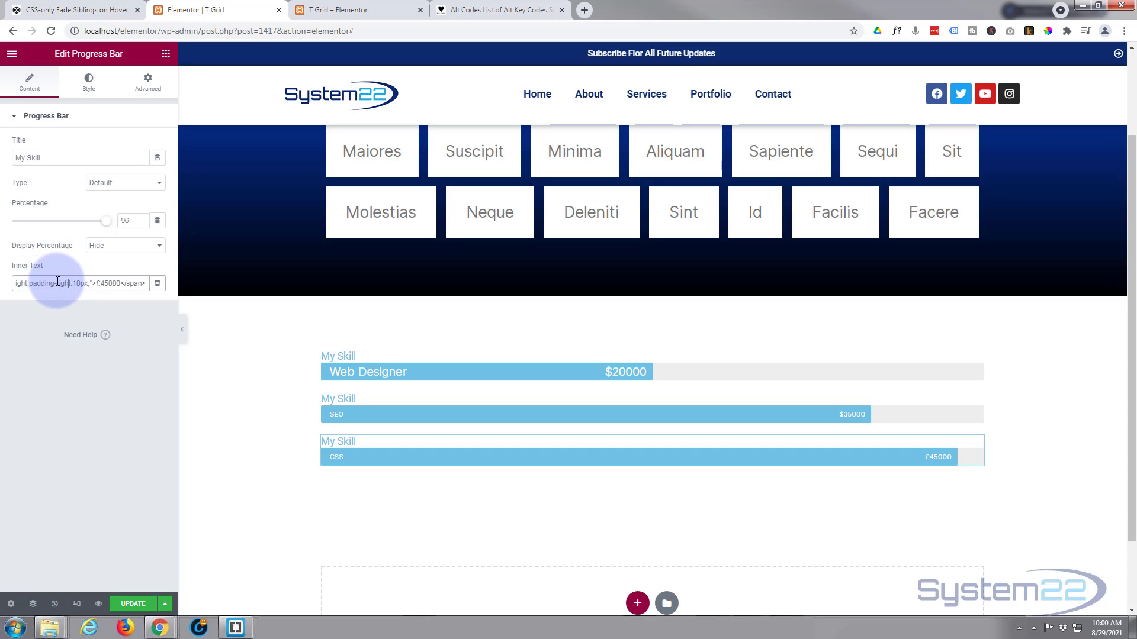
pyautogui.press('Left')
pyautogui.press('Left')
pyautogui.press('Left')
pyautogui.press('Left')
pyautogui.press('Left')
pyautogui.press('Left')
pyautogui.press('Left')
pyautogui.press('Left')
pyautogui.press('Left')
pyautogui.press('Left')
pyautogui.press('Left')
pyautogui.press('Left')
pyautogui.press('Left')
pyautogui.press('Left')
pyautogui.press('Left')
pyautogui.press('Left')
pyautogui.press('Left')
pyautogui.press('Left')
pyautogui.press('Left')
pyautogui.press('Left')
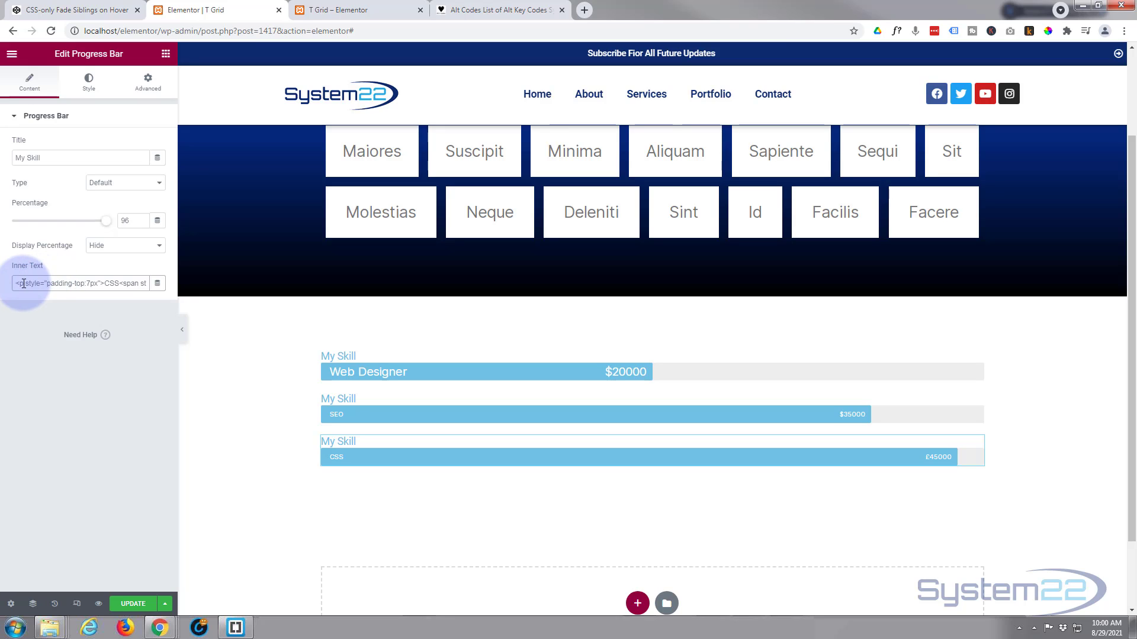
# Remove style="padding-top:7px" from the CSS bar text, enlarge its typography size, and update the page.
pyautogui.moveTo(26, 283); pyautogui.dragTo(101, 284)
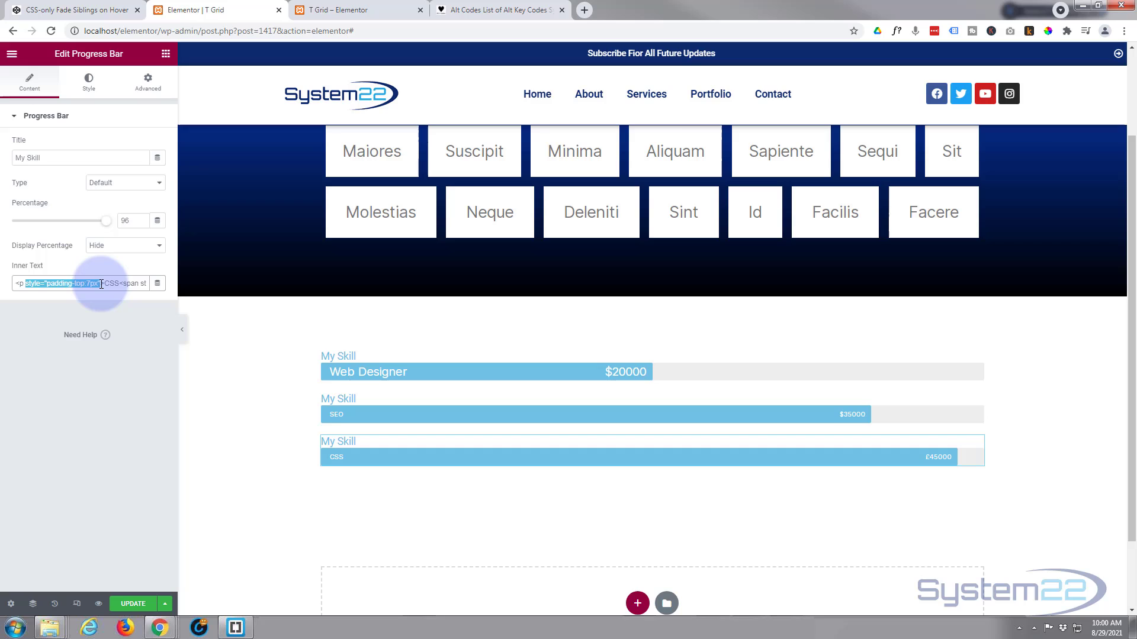
pyautogui.press('BackSpace')
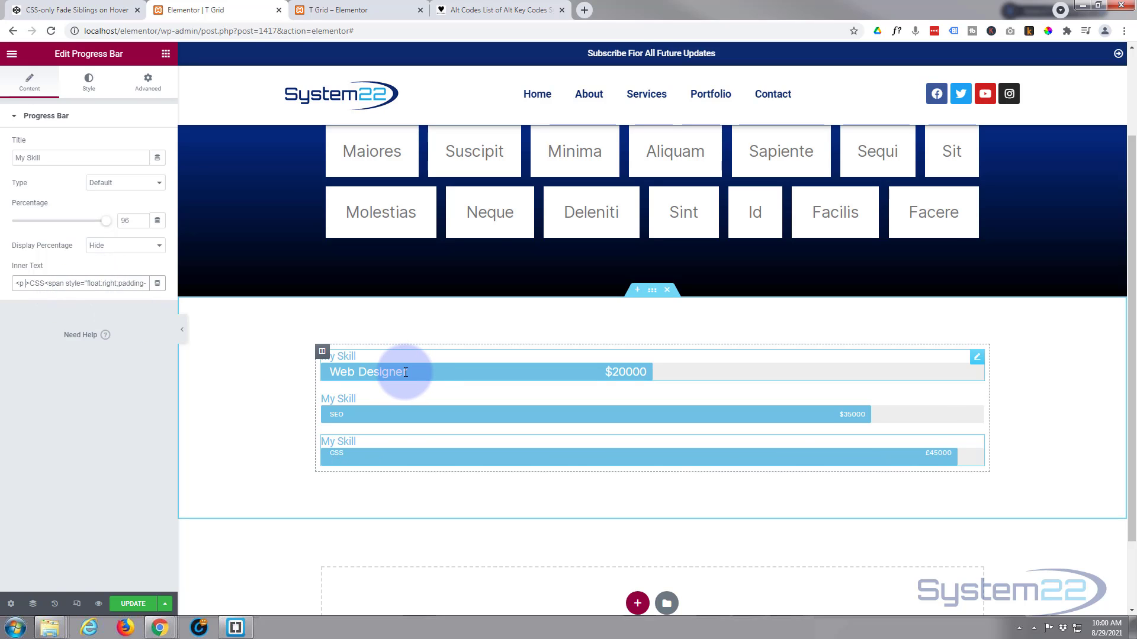
pyautogui.click(89, 84)
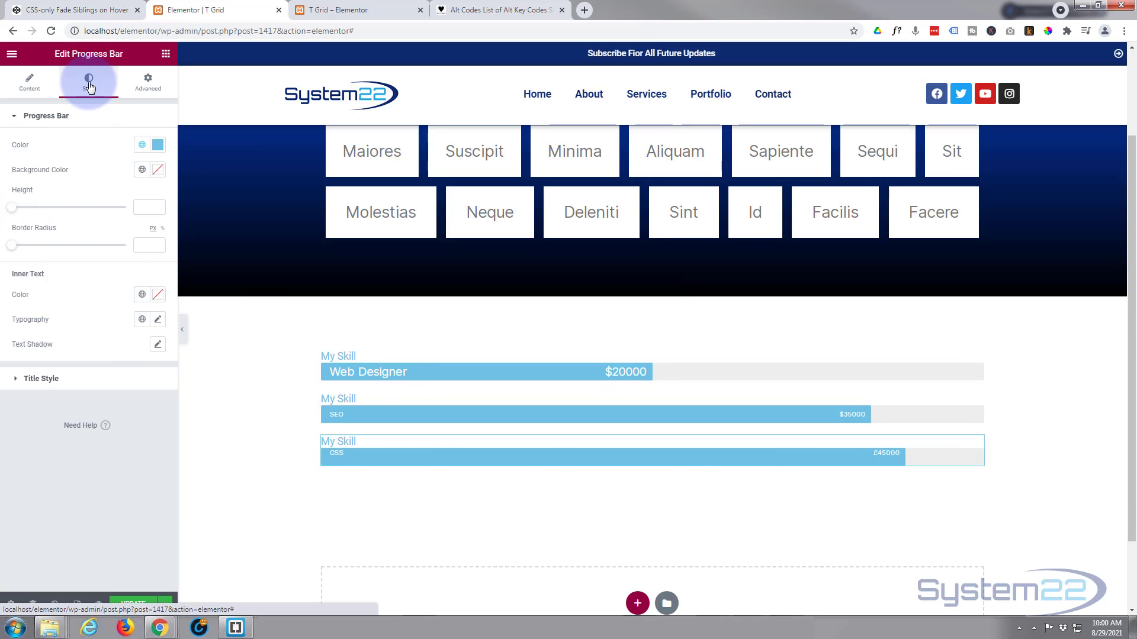
pyautogui.click(159, 321)
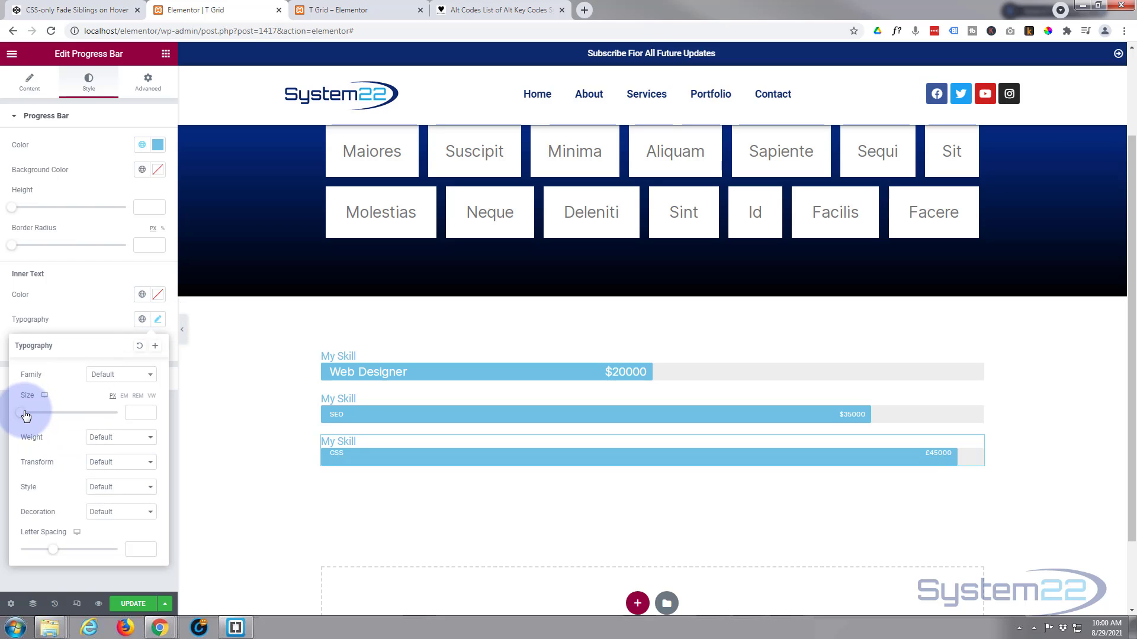
pyautogui.moveTo(23, 418); pyautogui.dragTo(31, 418)
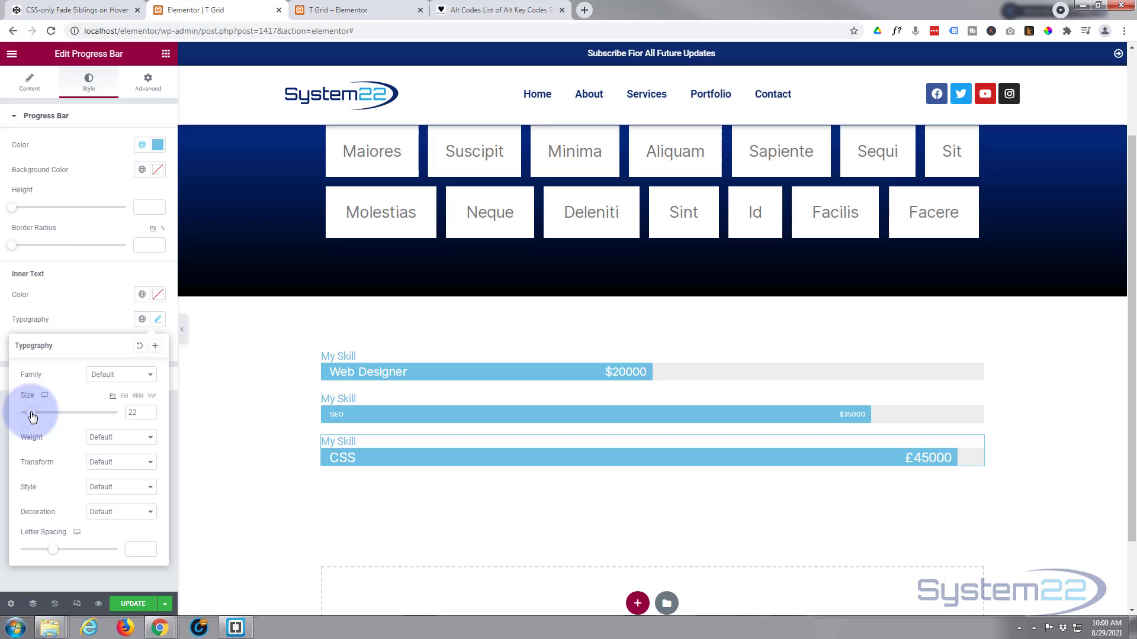
pyautogui.click(150, 411)
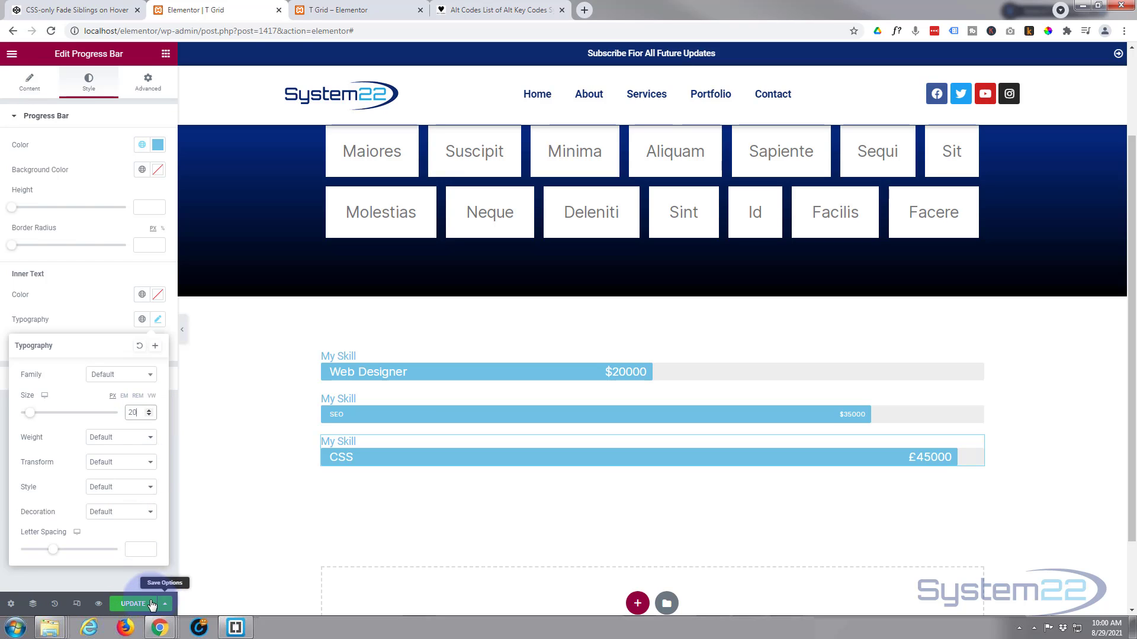
pyautogui.click(132, 603)
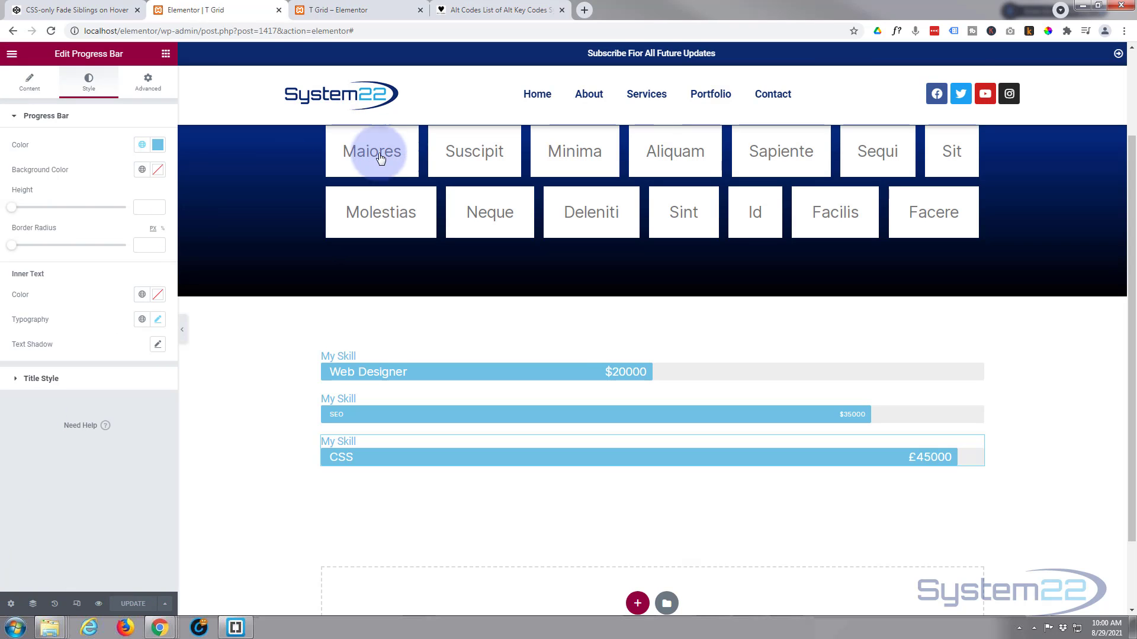
pyautogui.click(348, 9)
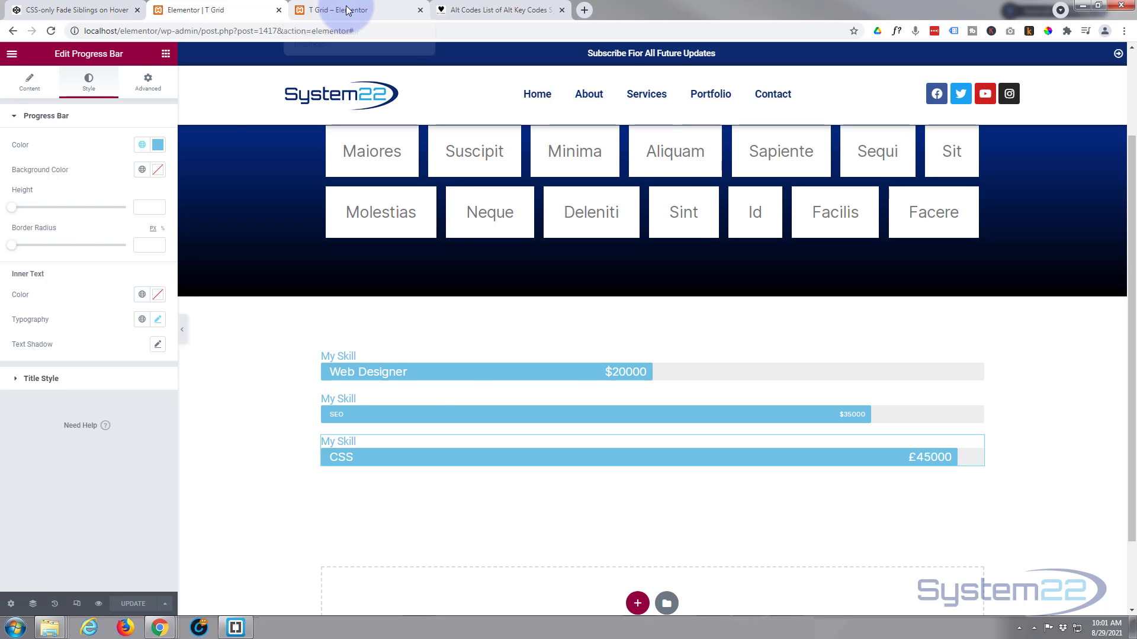
pyautogui.scroll(-1, 231, 133)
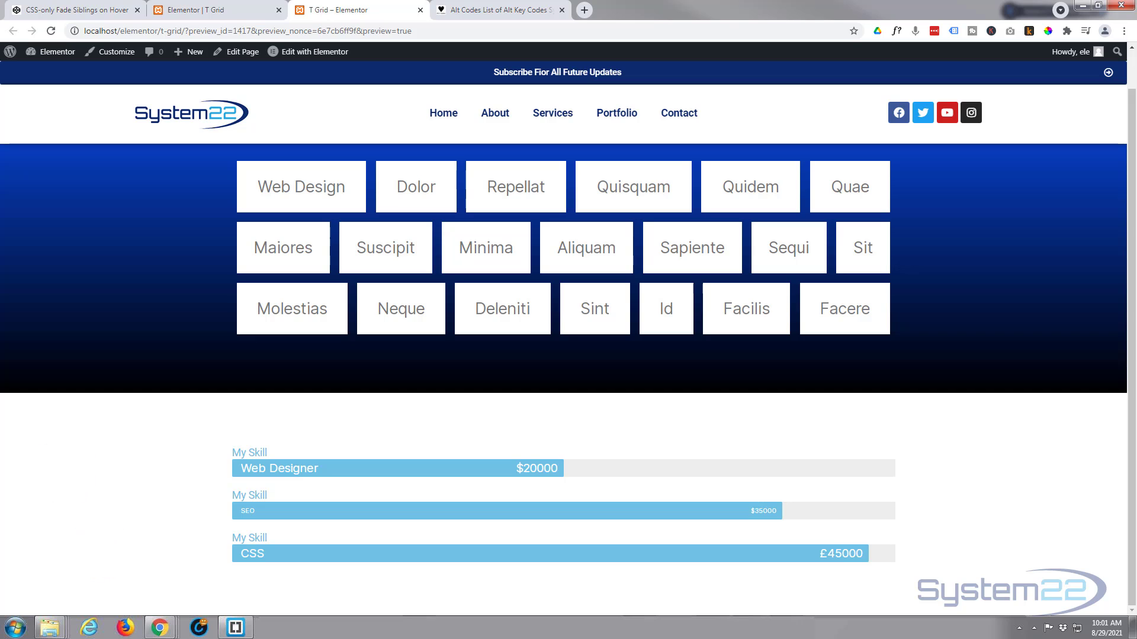
pyautogui.click(225, 9)
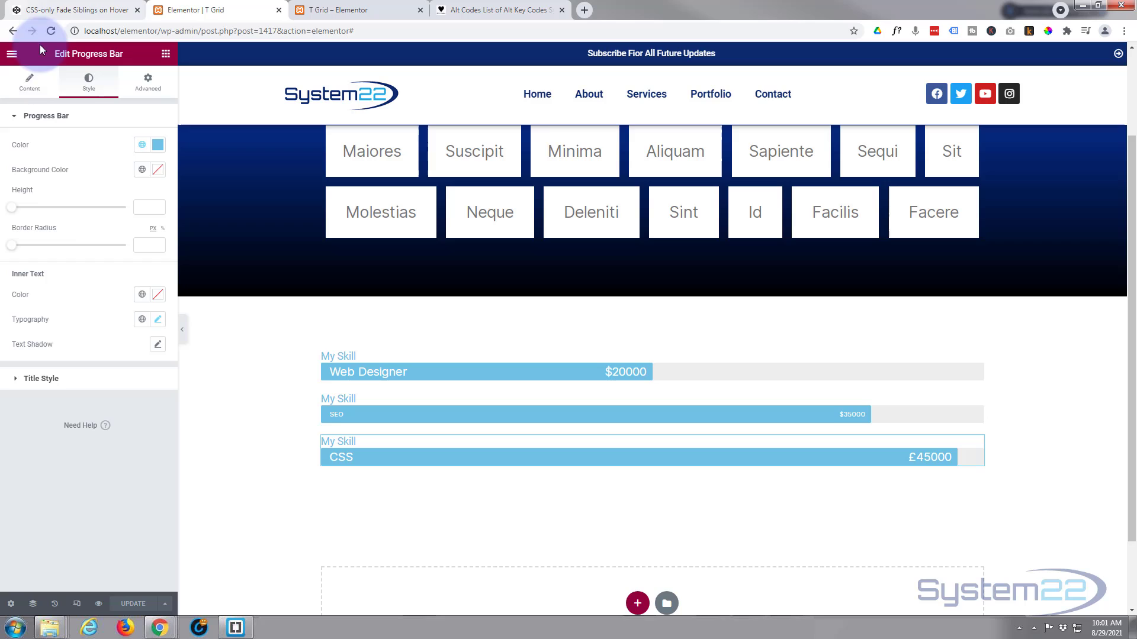
# Place the cursor right after the opening p tag in the CSS bar's Inner Text.
pyautogui.click(33, 87)
pyautogui.click(20, 284)
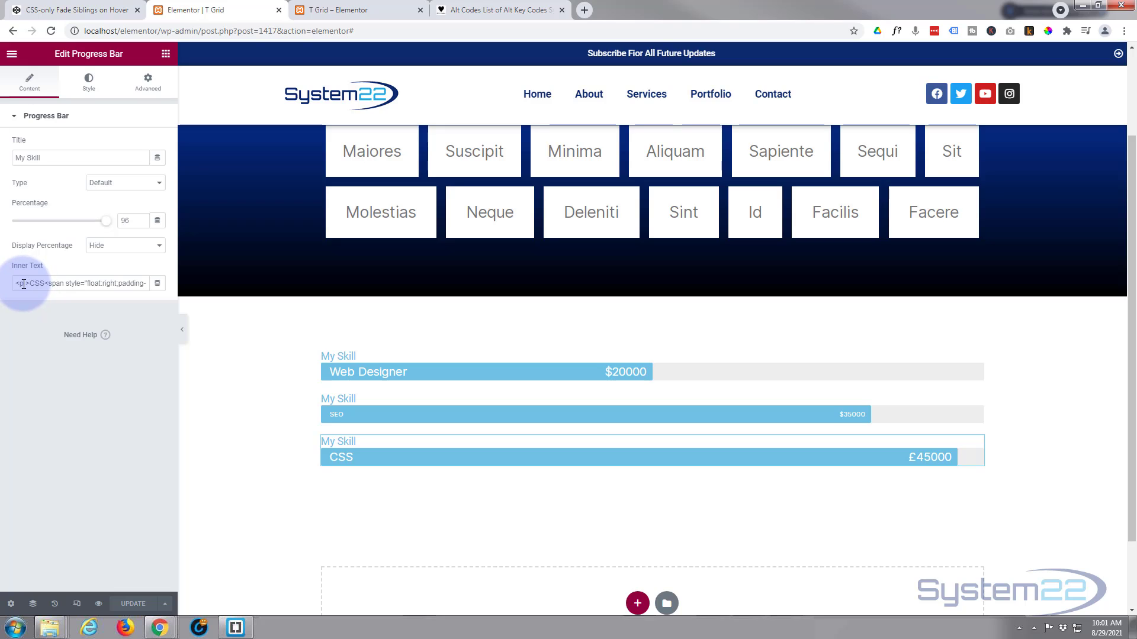
pyautogui.click(23, 284)
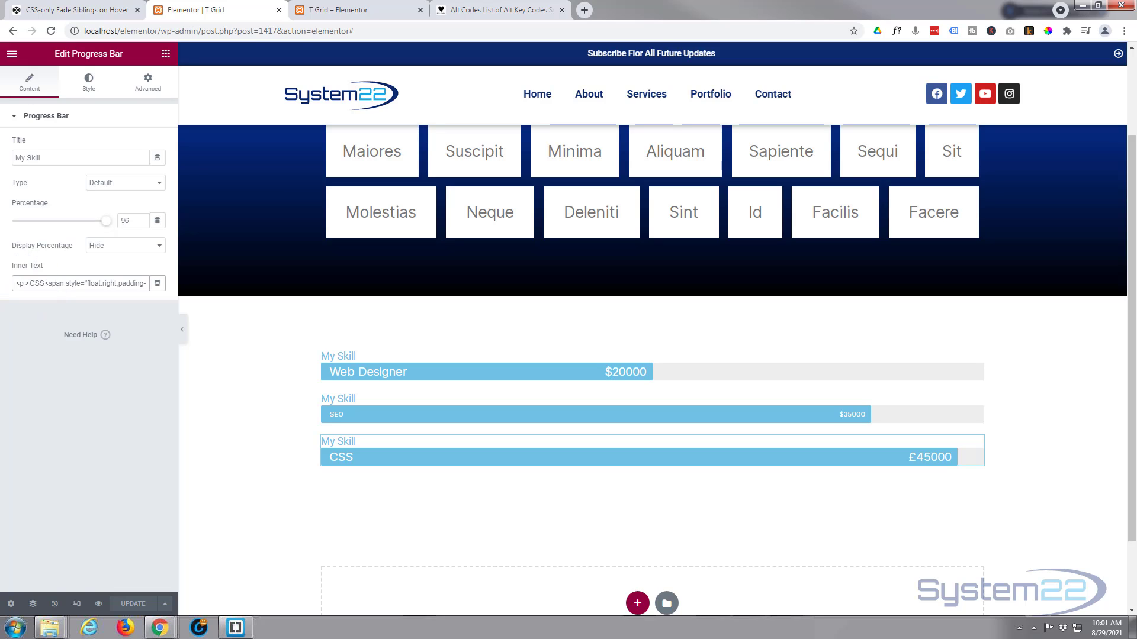
# Bring up the saved Web Designer bar HTML in Notepad, then view the 'T Grid – Elementor' preview.
pyautogui.hotkey('alt', 'Tab')
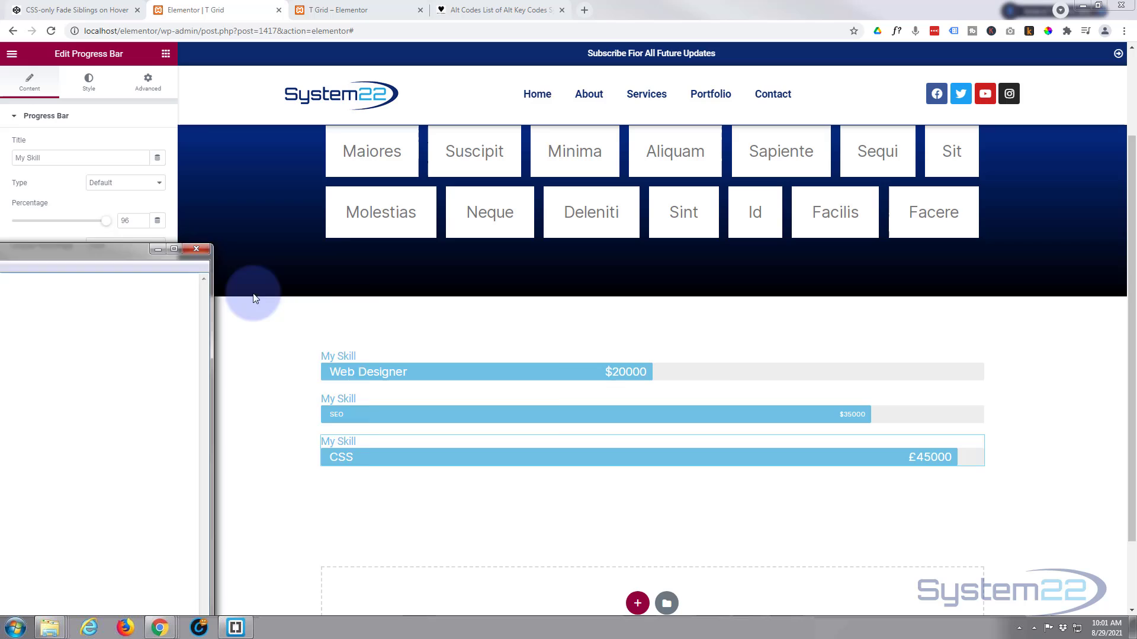
pyautogui.click(465, 298)
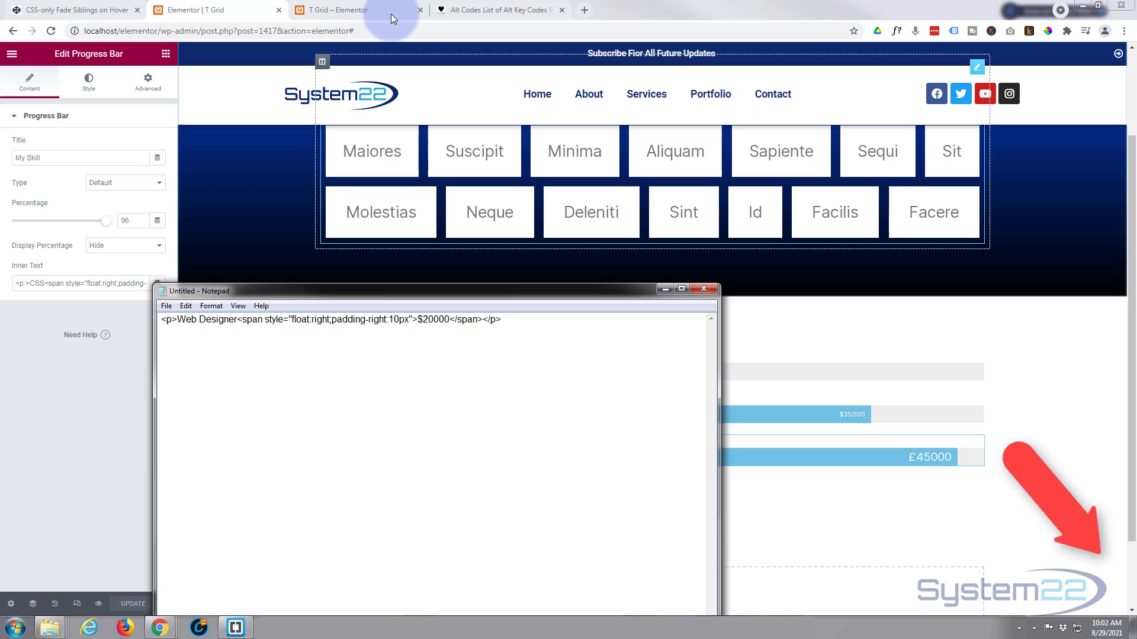
pyautogui.click(375, 11)
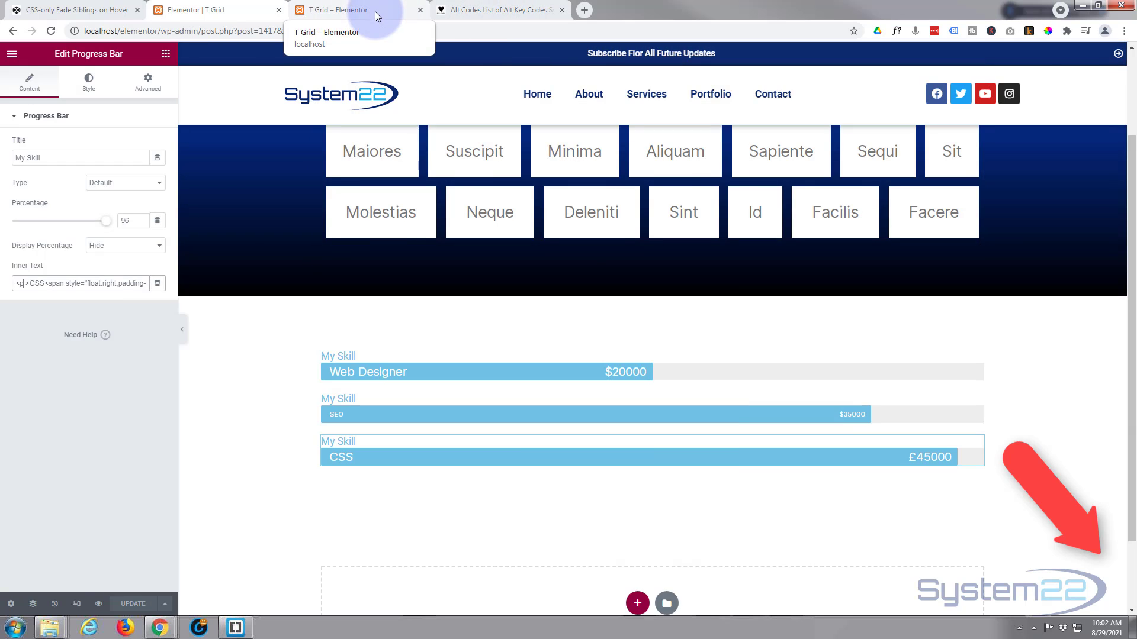
pyautogui.click(51, 31)
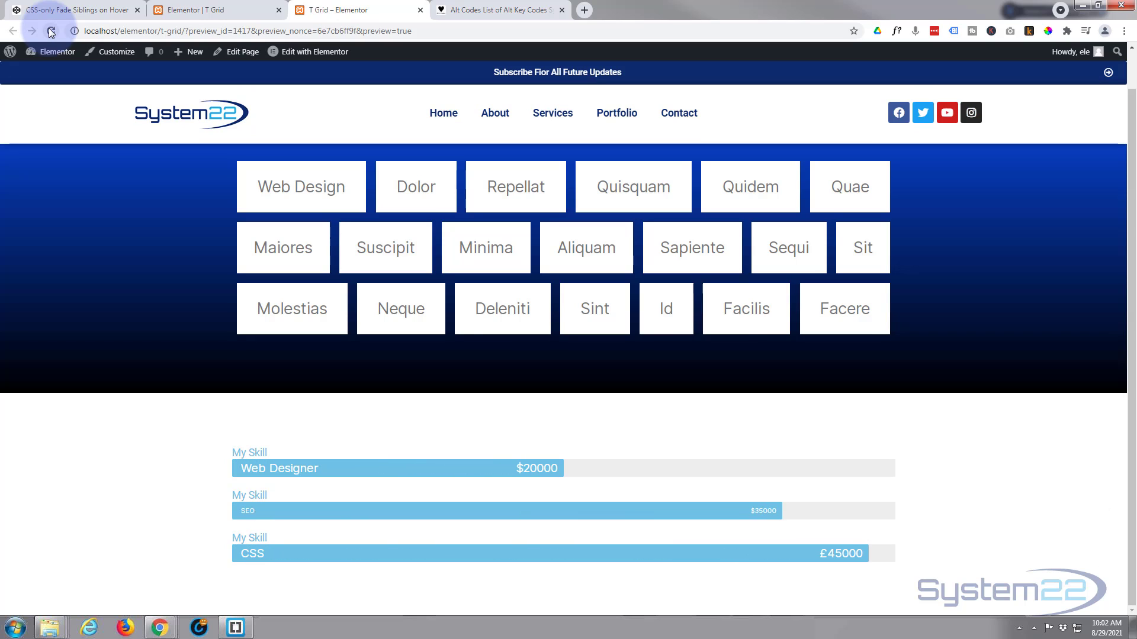
pyautogui.click(51, 31)
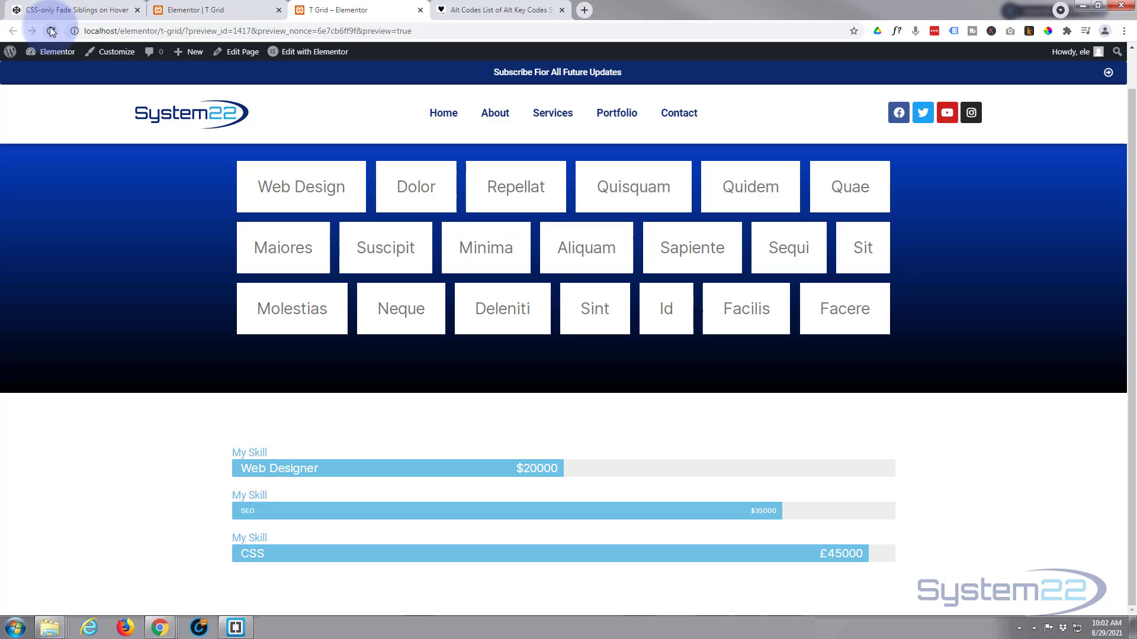